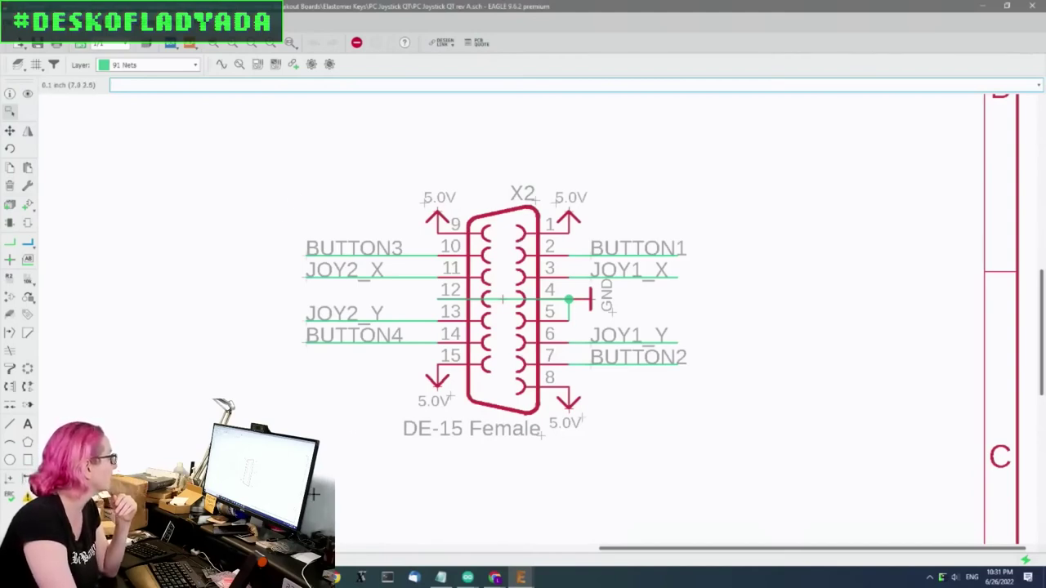
Step: Switch to the gameport-adapter GitHub tab and open the adapter's photo.jpg page
mouse_move(495, 578)
left_click(505, 532)
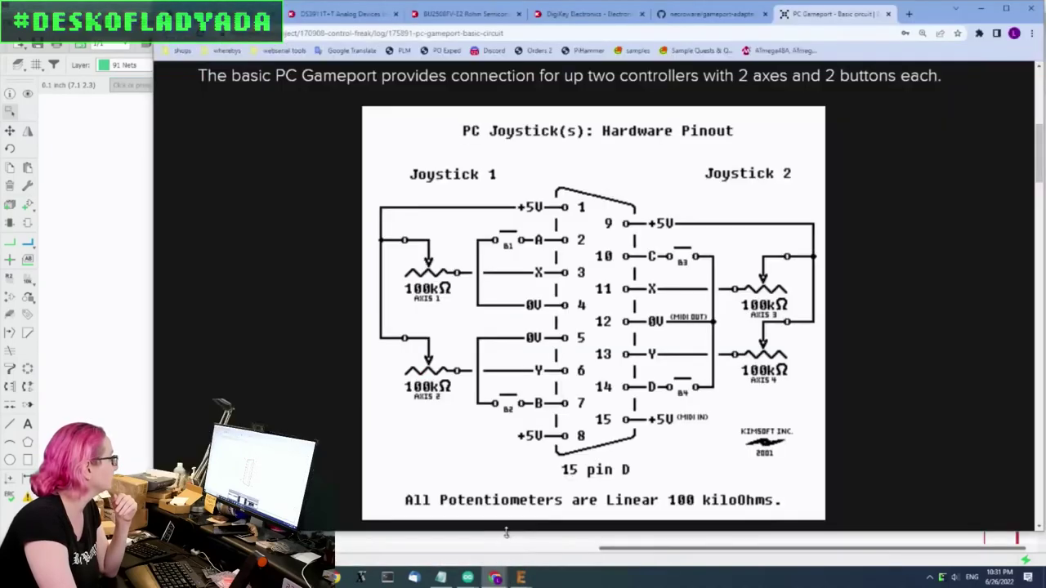
left_click(699, 22)
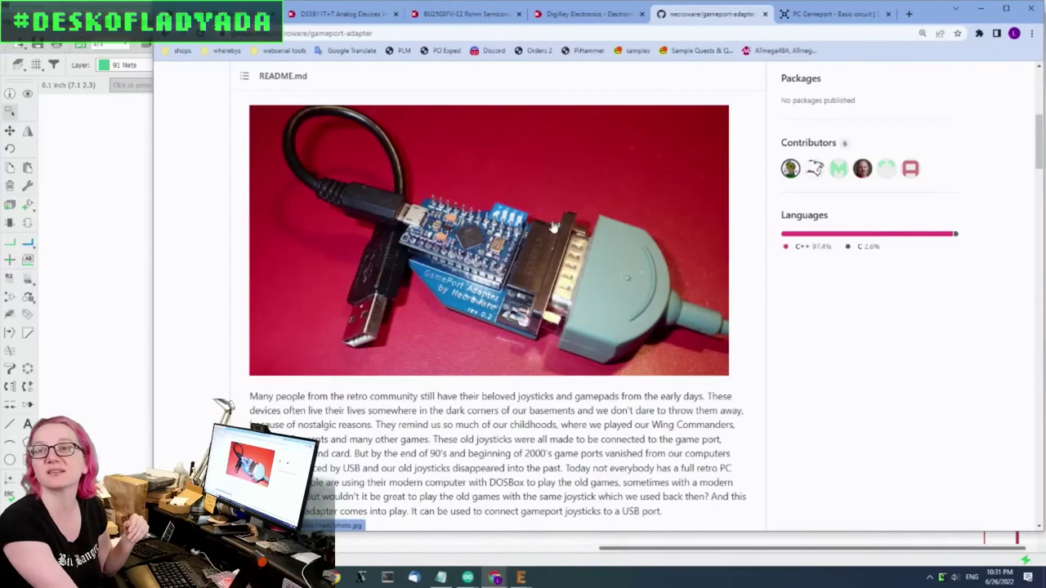
left_click(575, 281)
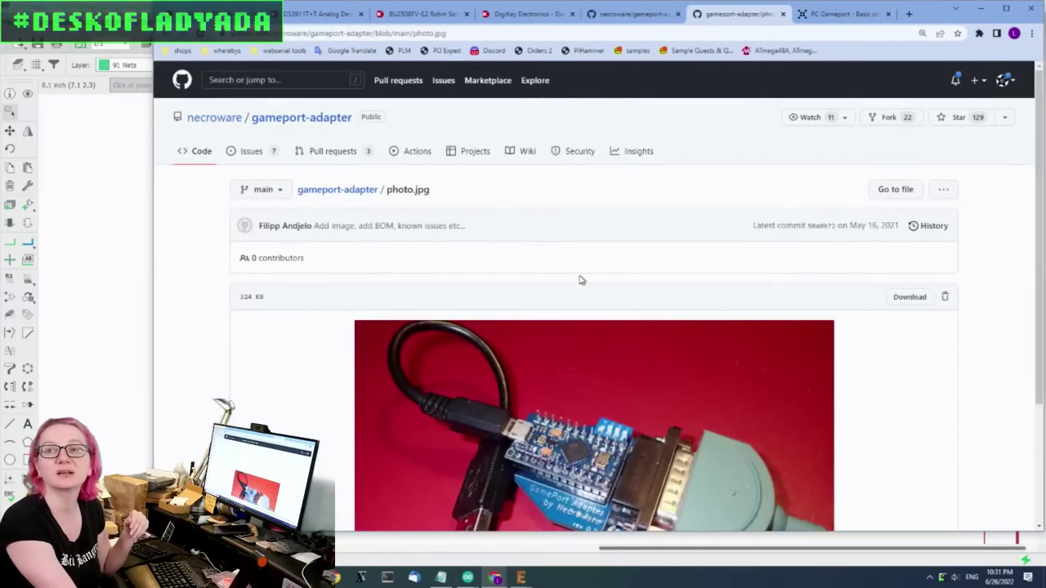
scroll(580, 280, "down", 2)
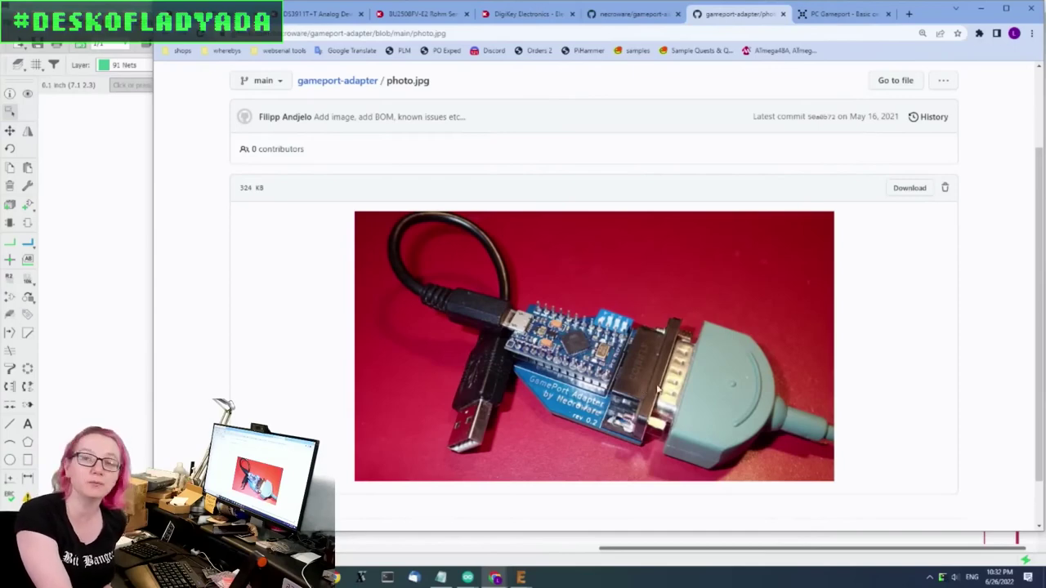
Step: Zoom the adapter photo page to about 200% so the board and D-sub connector fill the window
scroll(709, 388, "up", 4, "ctrl")
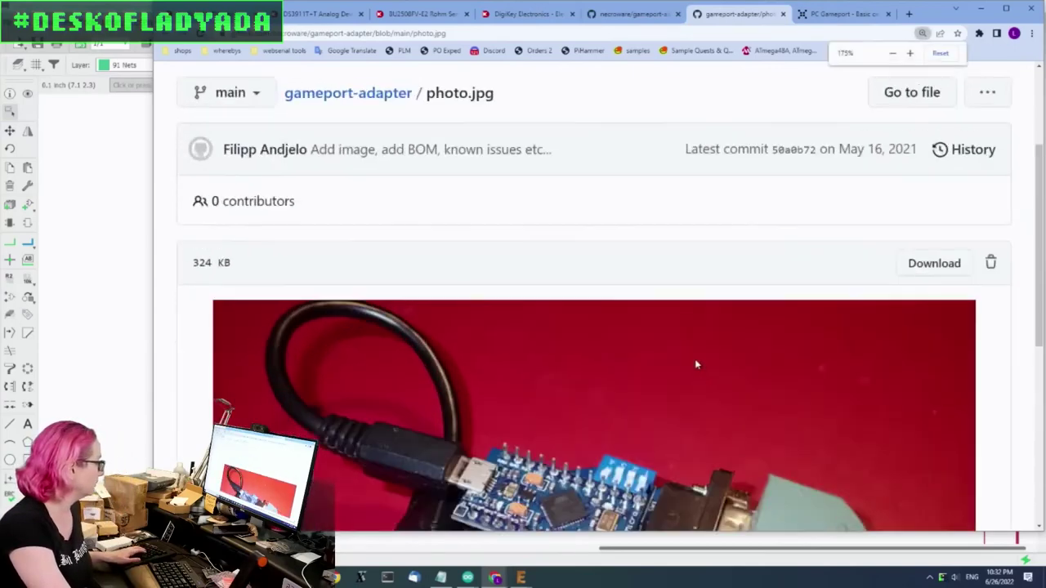
scroll(707, 407, "up", 1, "ctrl")
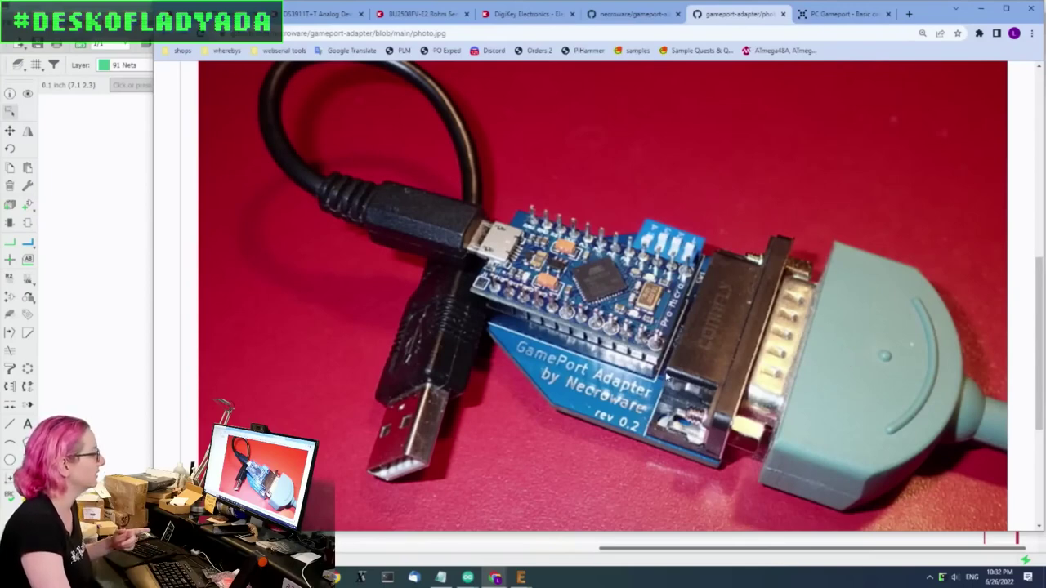
left_click(432, 34)
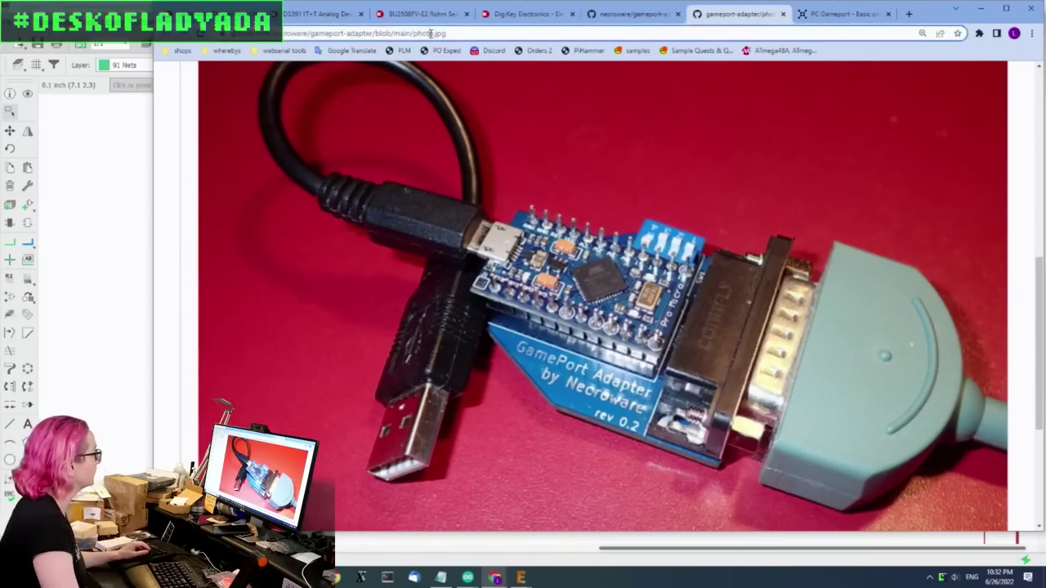
Step: Load the Digi-Key site and search for 'd-sub connector'
type("digi")
key("Return")
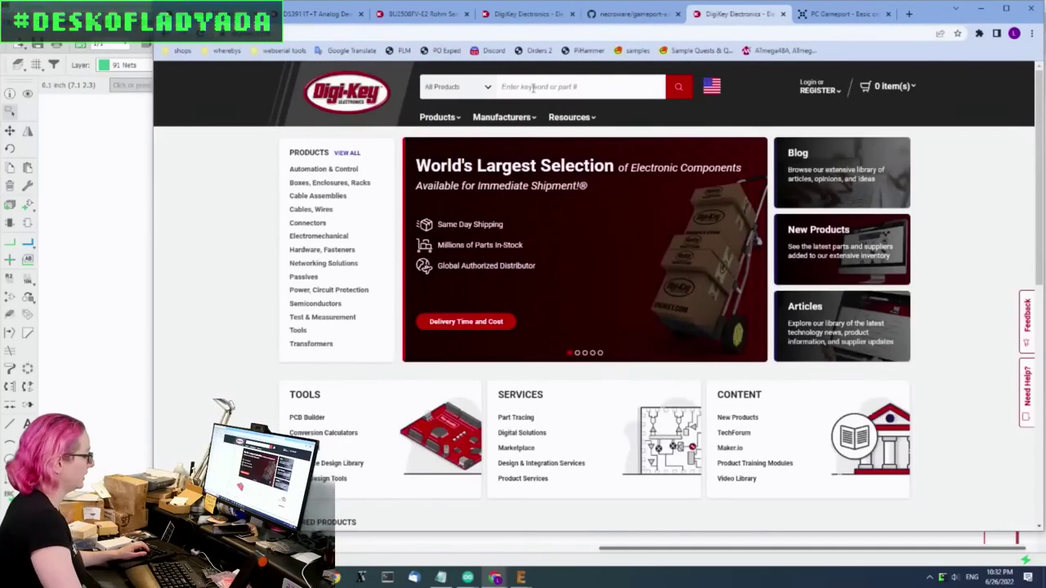
left_click(532, 88)
type("ds3")
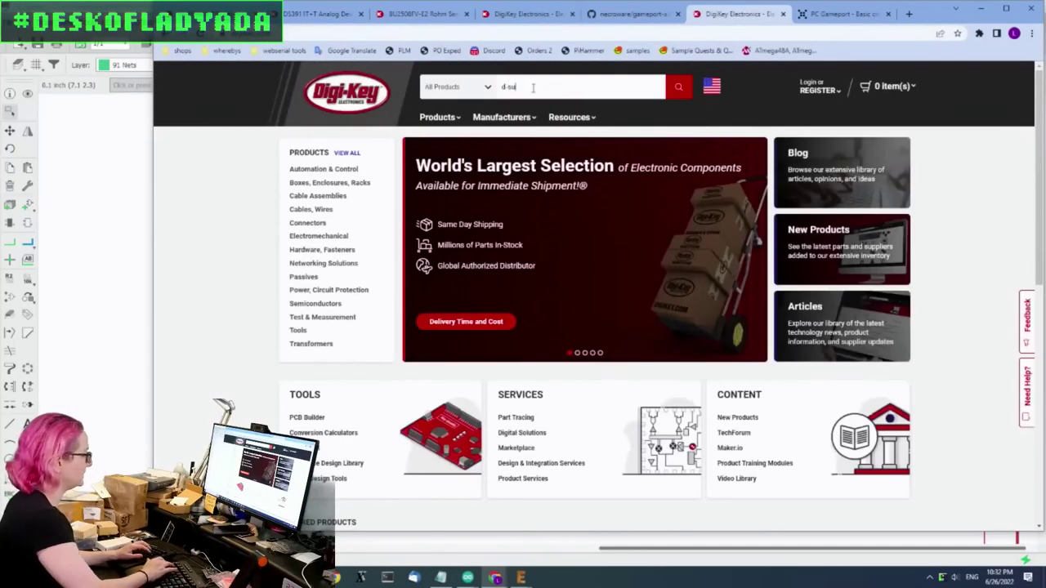
type("ub connector")
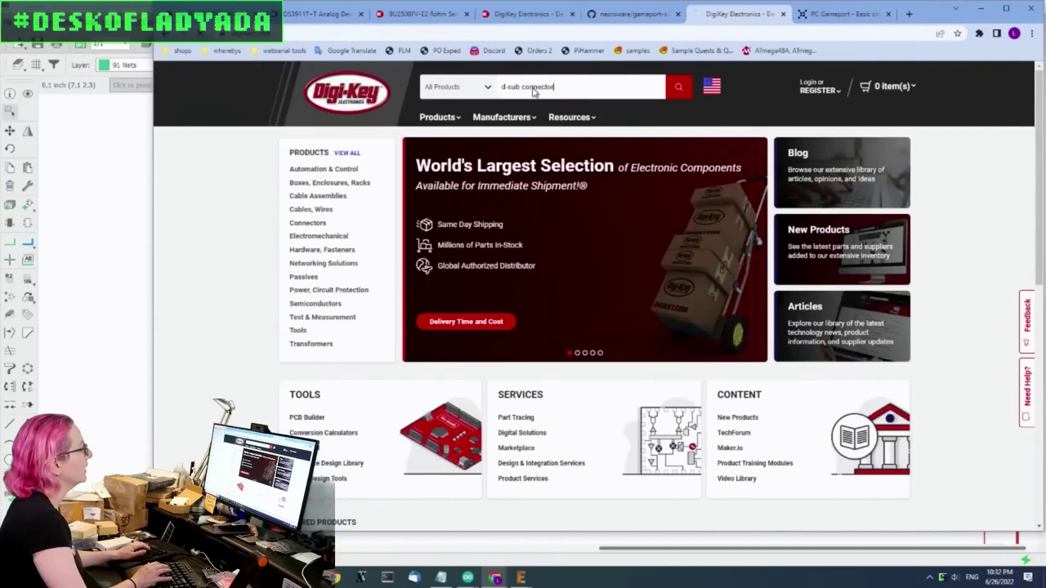
key("Return")
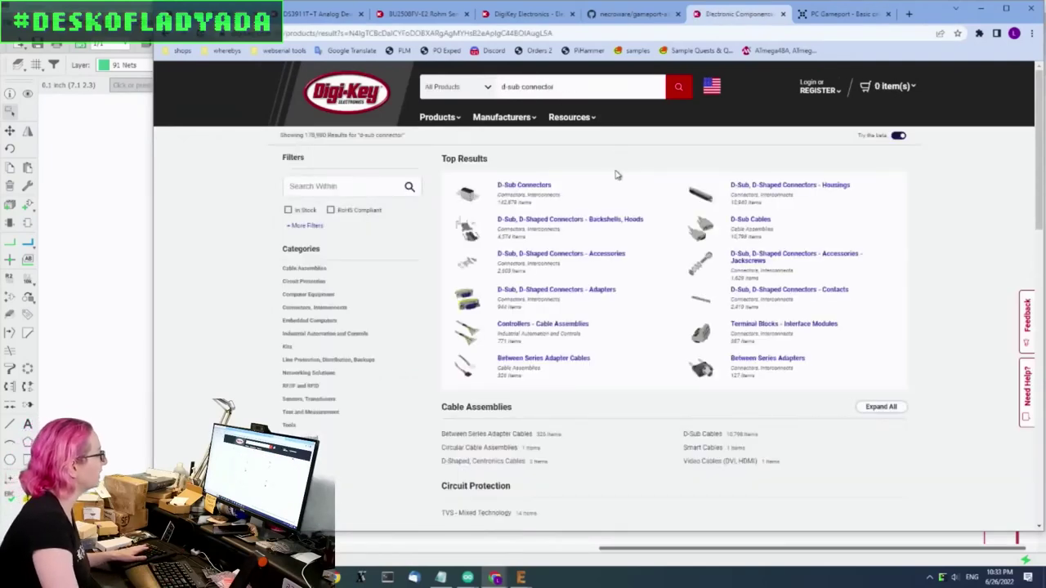
Step: Maximize the browser window and zoom the results page in twice
key("ctrl+plus")
key("ctrl+plus")
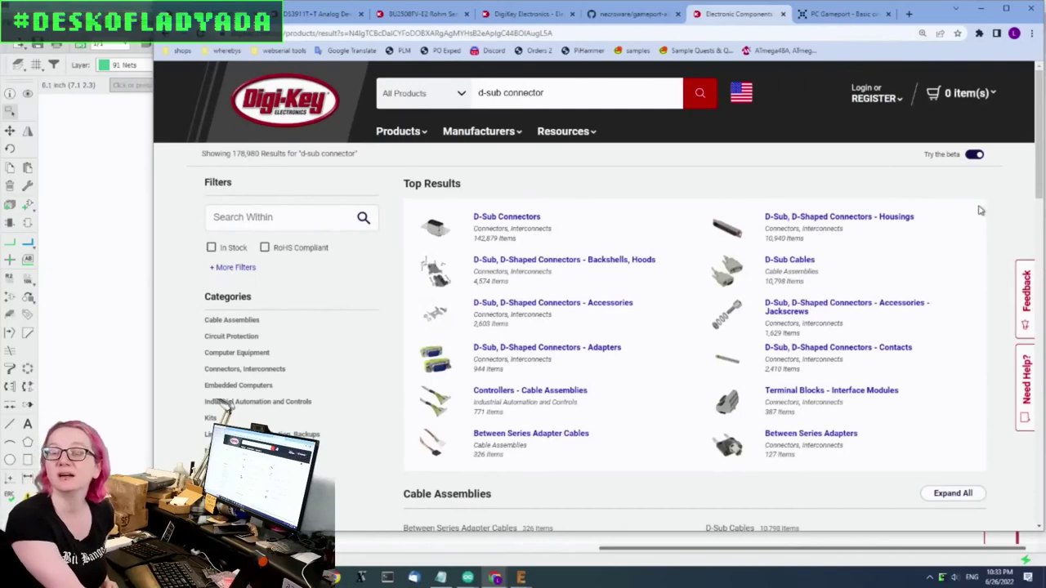
left_click(1004, 10)
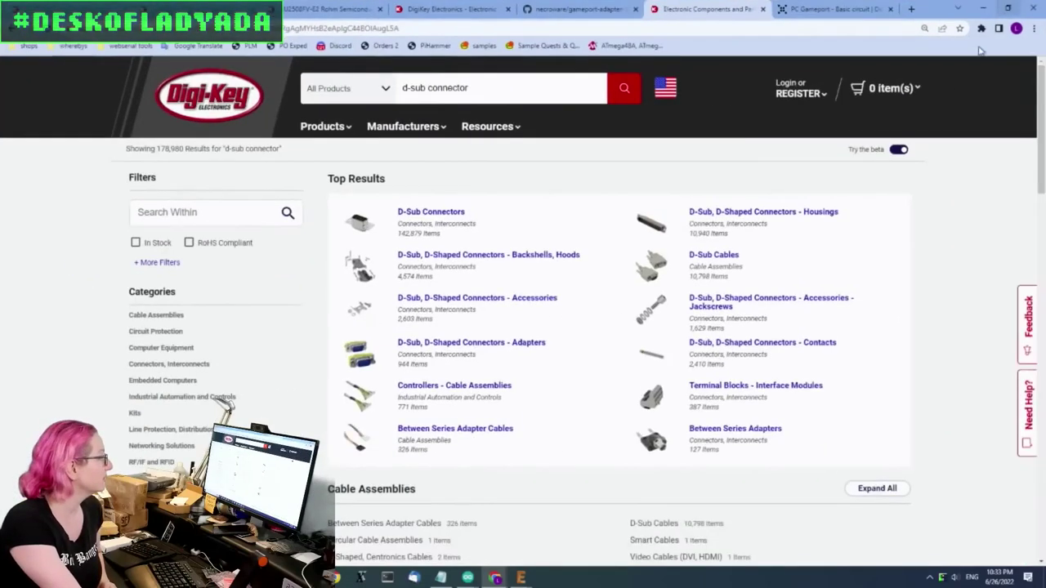
key("ctrl+plus")
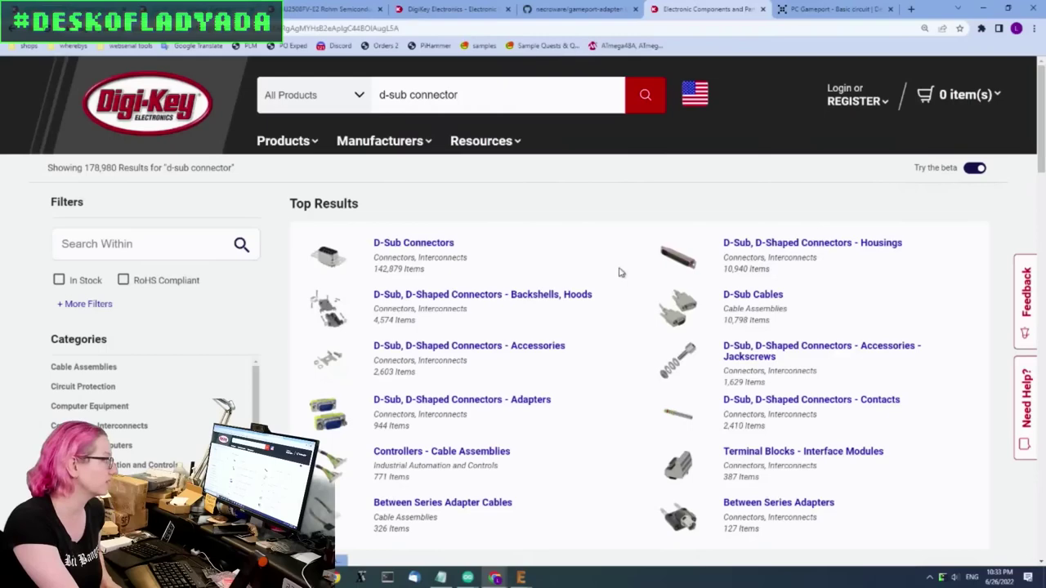
scroll(572, 258, "down", 1)
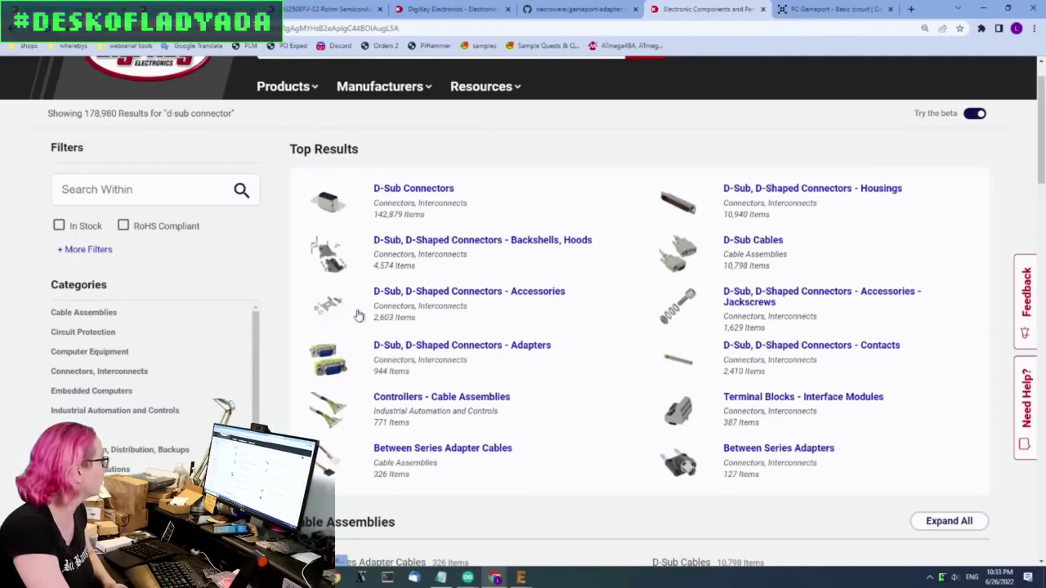
Step: Open the D-Sub Connectors category and filter to Active product status
left_click(413, 188)
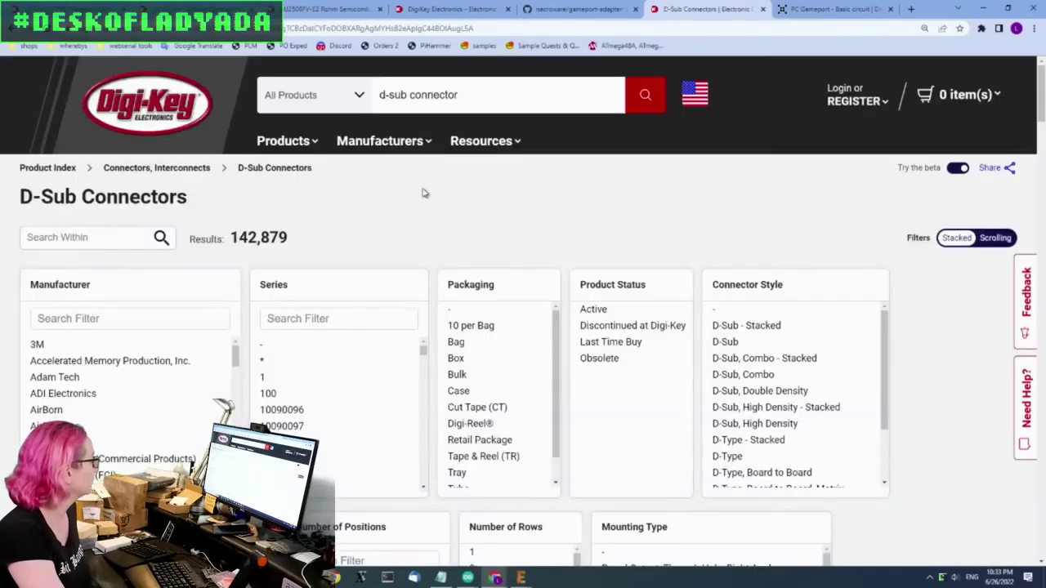
scroll(934, 262, "down", 15)
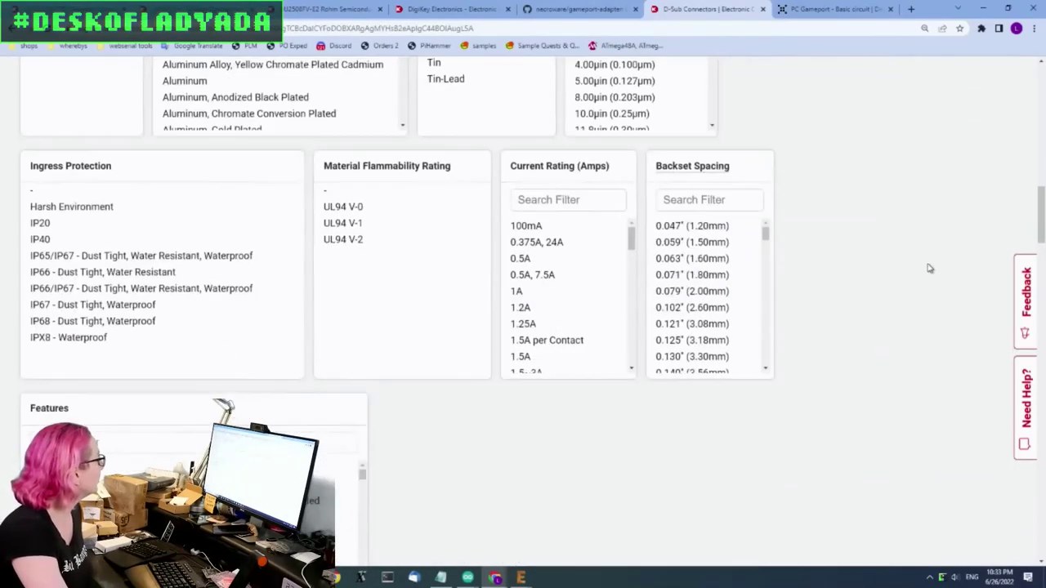
scroll(933, 264, "down", 3)
scroll(497, 277, "up", 6)
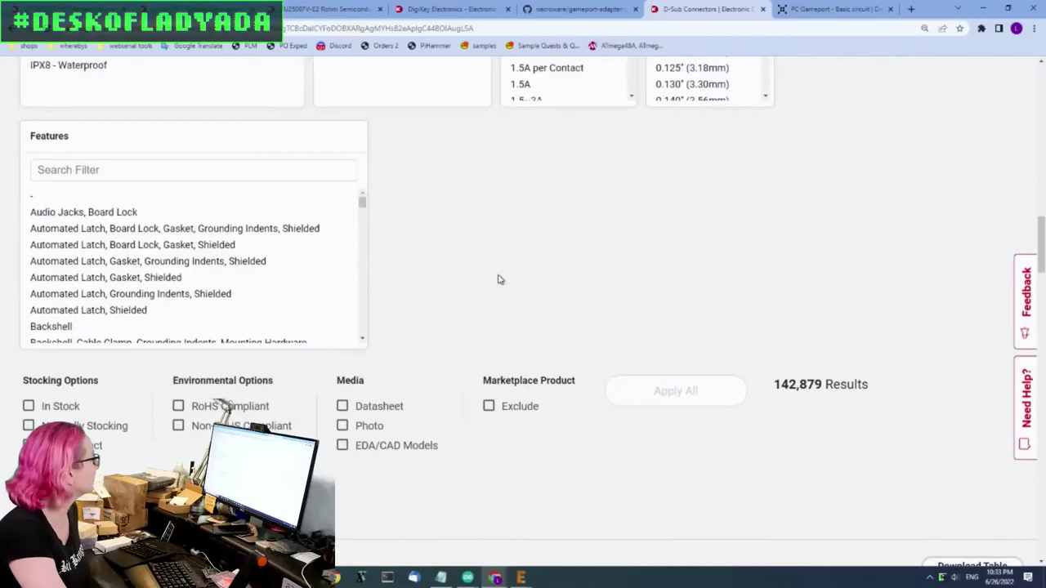
scroll(907, 299, "down", 6)
scroll(649, 231, "up", 3)
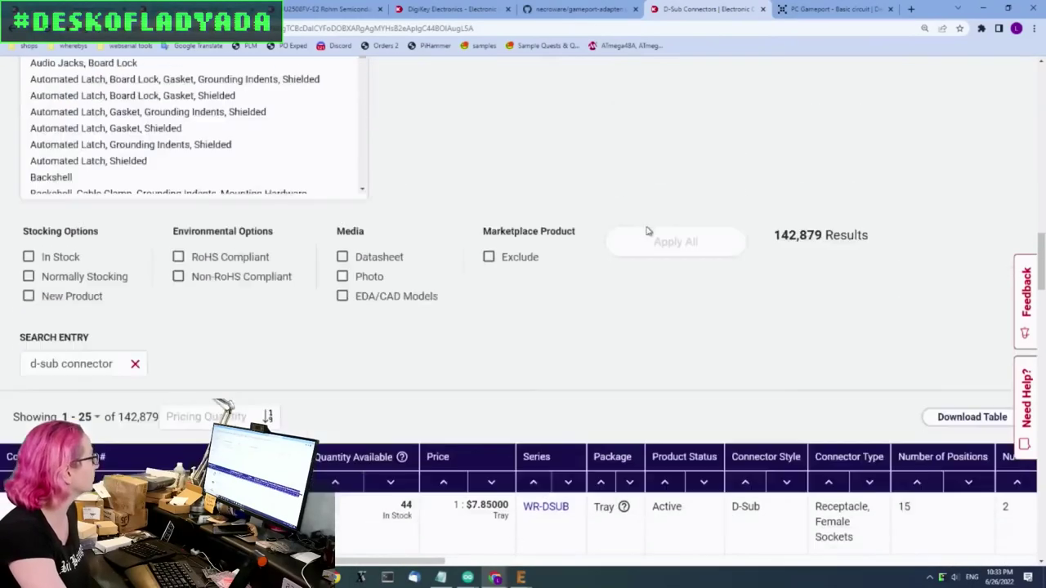
scroll(809, 133, "down", 5)
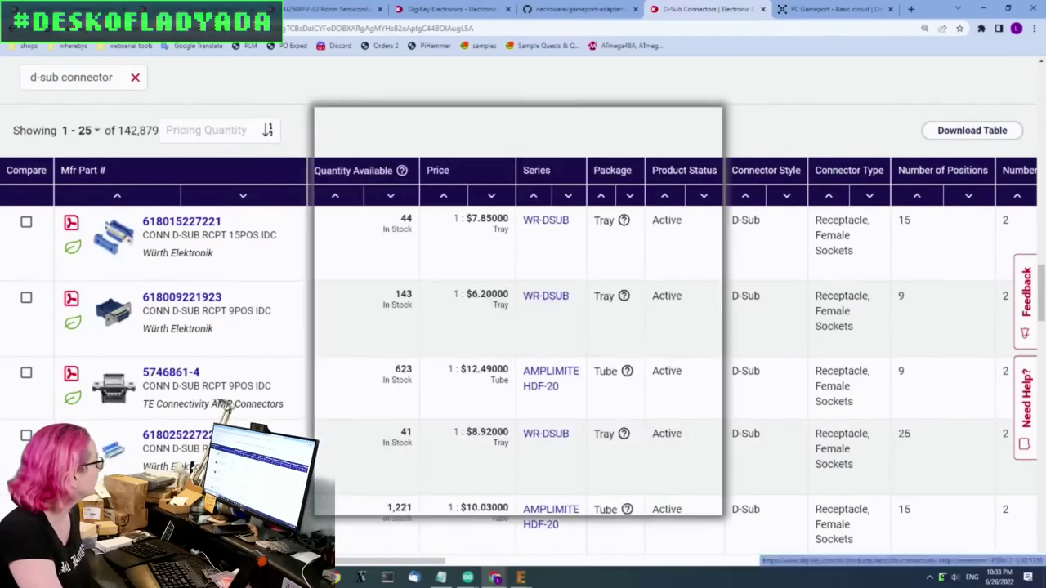
scroll(612, 221, "up", 10)
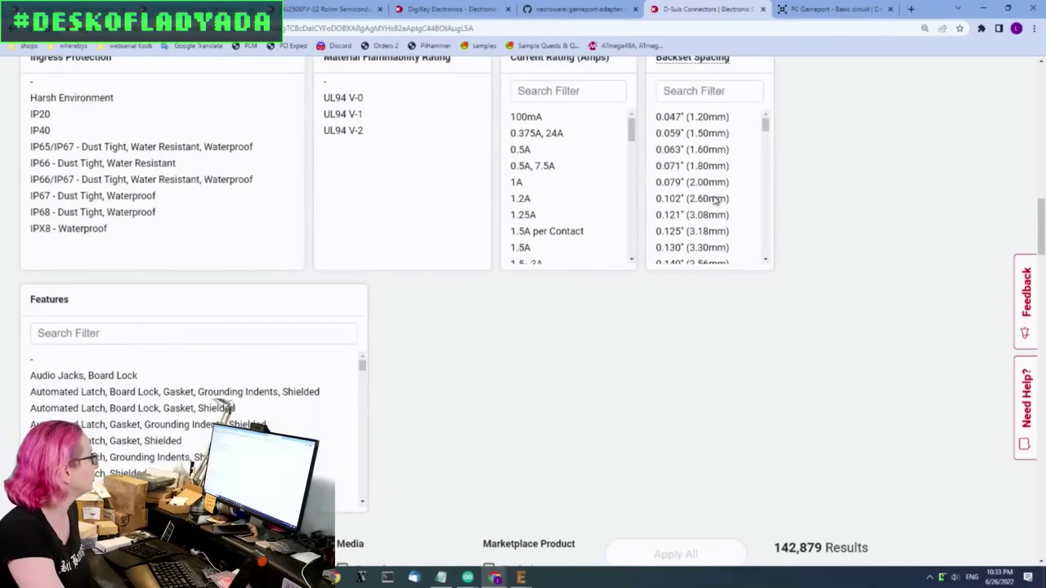
scroll(715, 200, "up", 10)
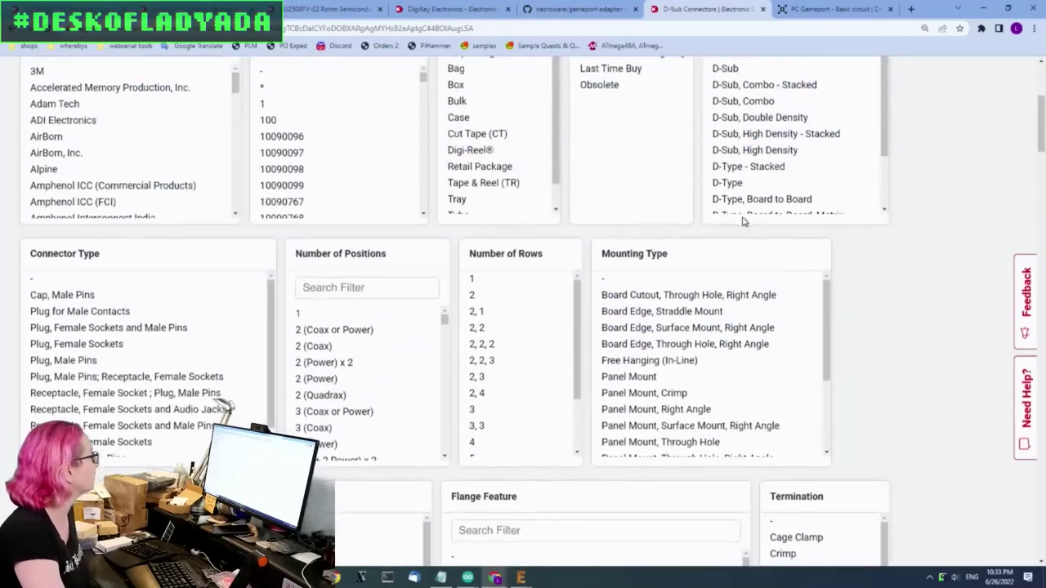
scroll(743, 221, "up", 2)
left_click(637, 200)
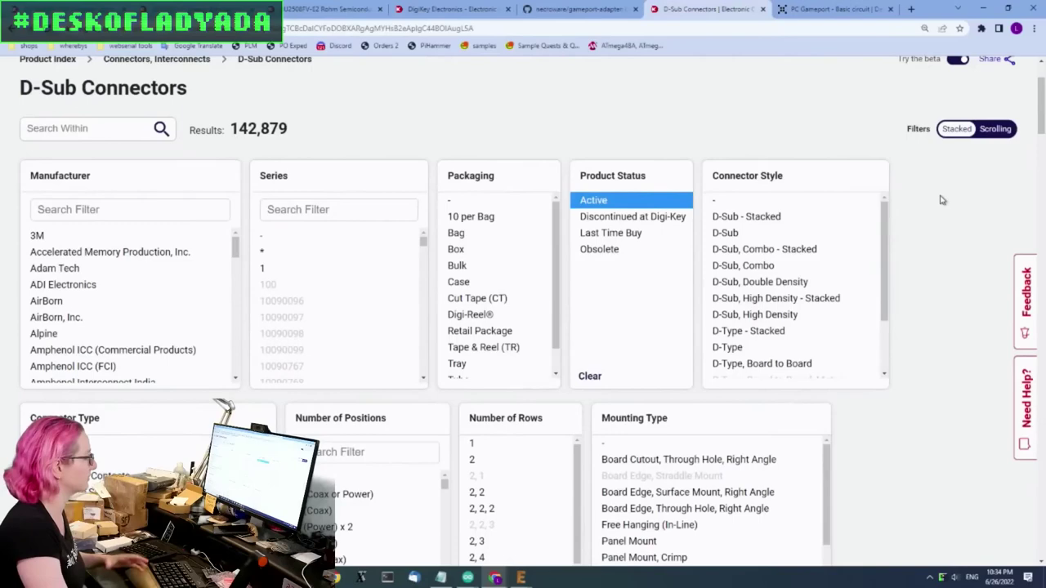
Step: Choose 15 under Number of Positions, narrowing to 11,307 results
scroll(931, 193, "down", 3)
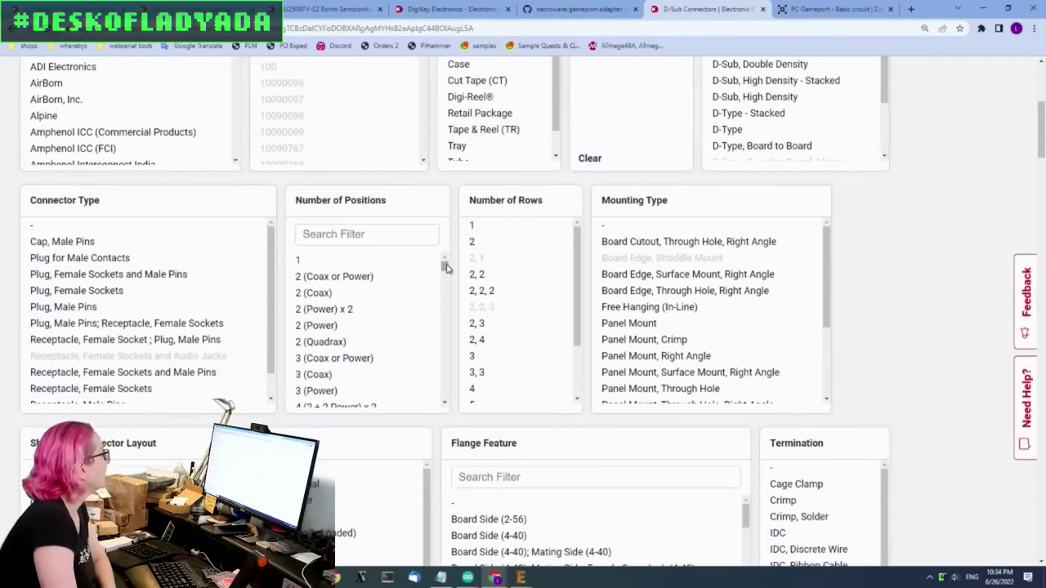
type("15")
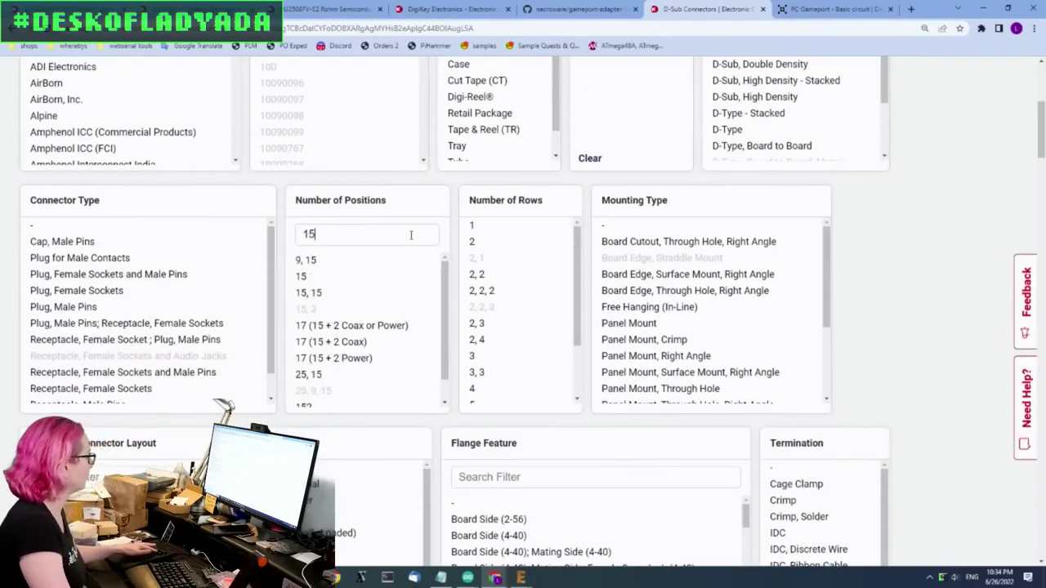
left_click(317, 278)
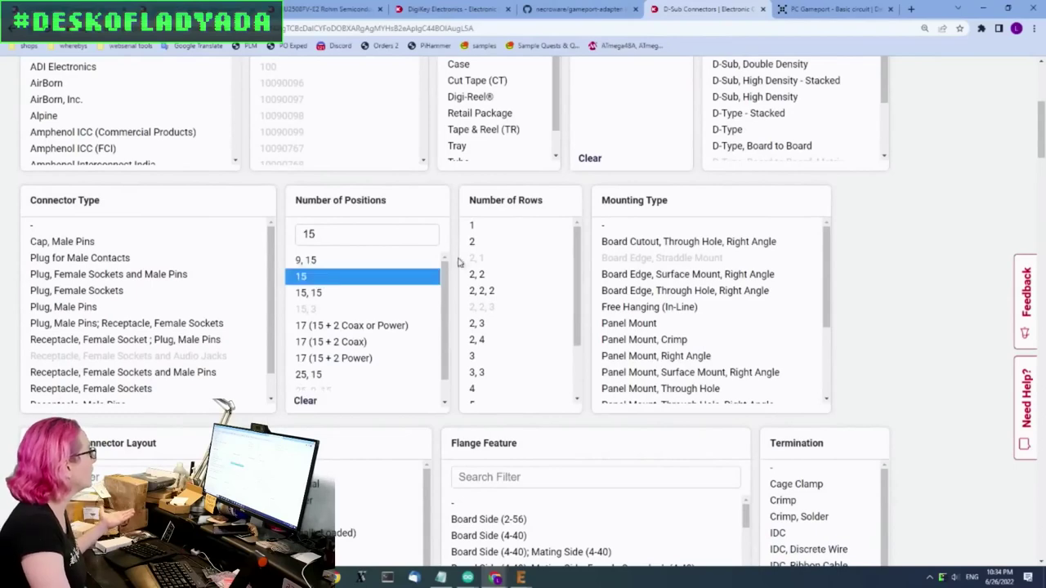
scroll(390, 319, "down", 1)
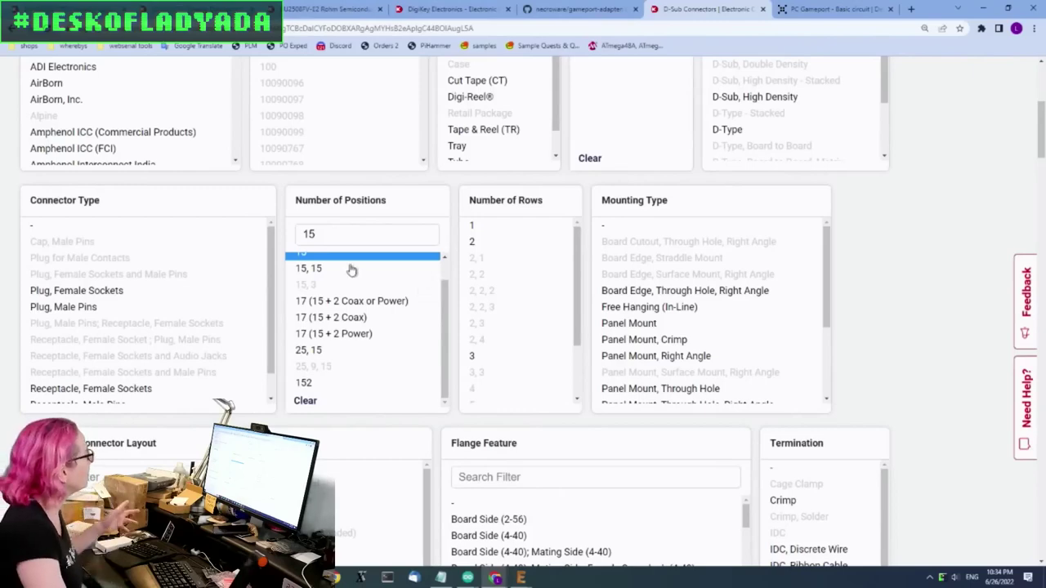
scroll(351, 272, "up", 1)
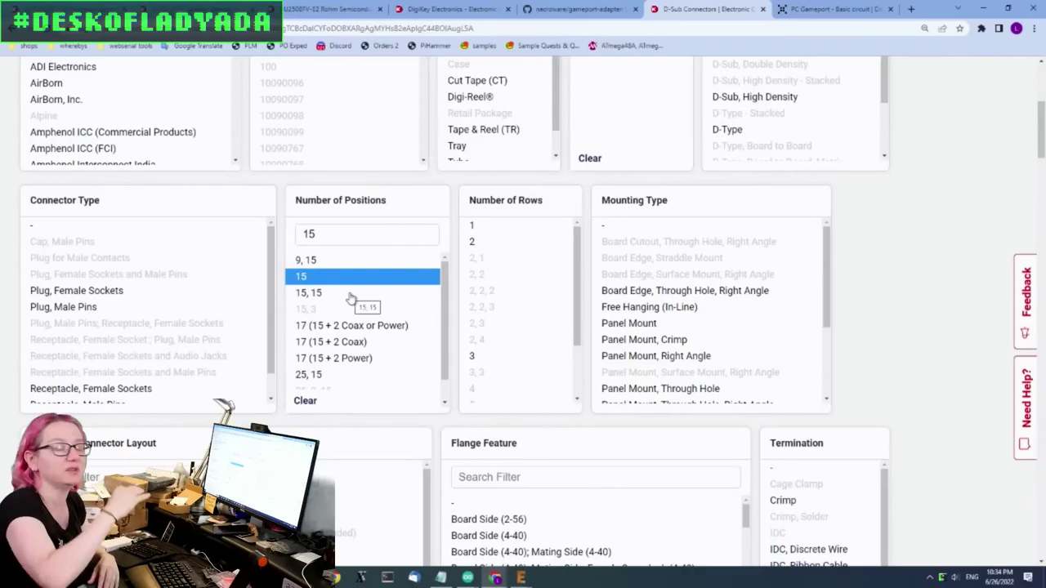
scroll(922, 253, "down", 10)
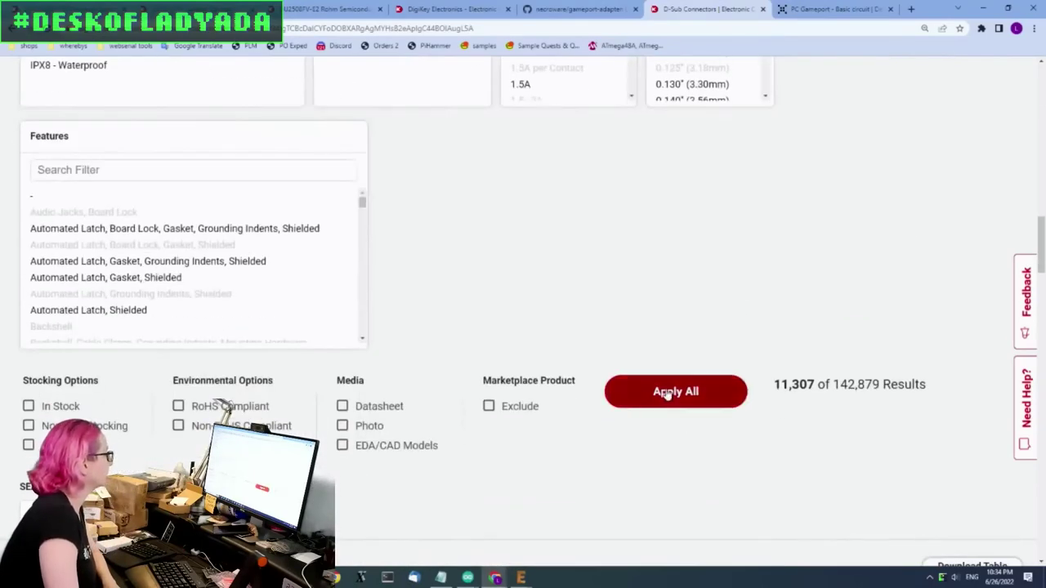
left_click(675, 392)
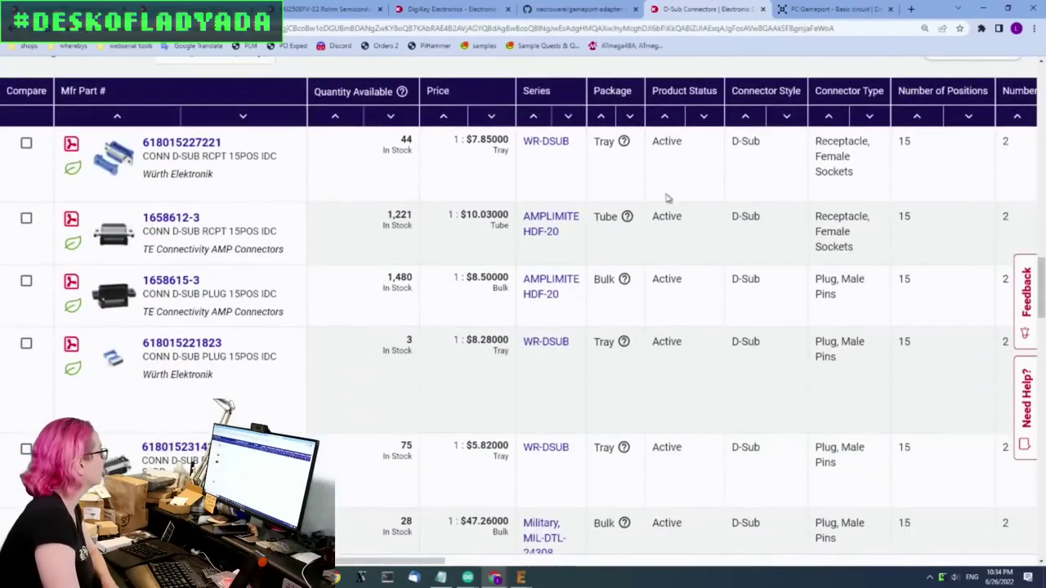
mouse_move(119, 367)
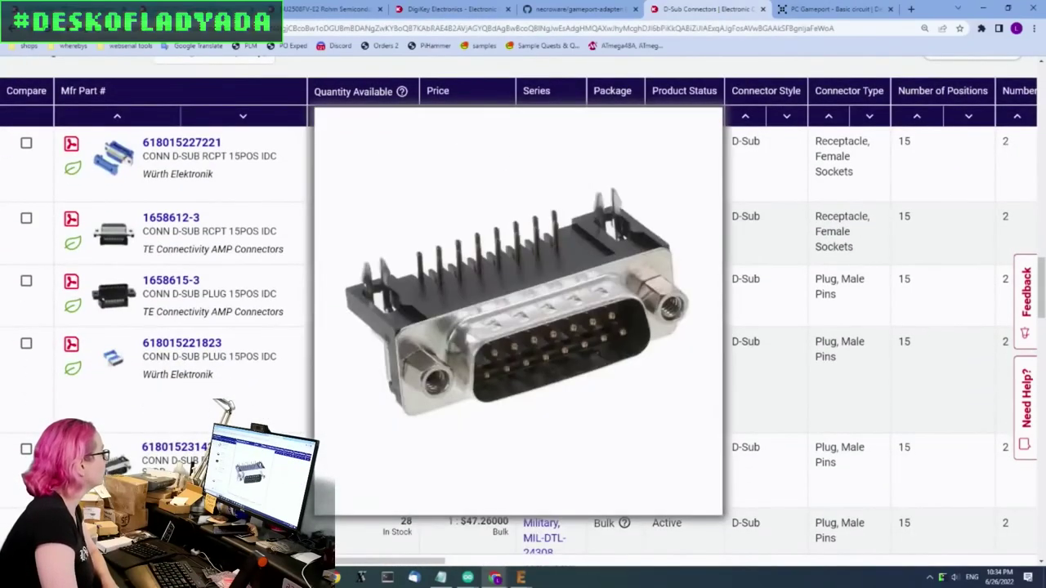
scroll(123, 368, "down", 5)
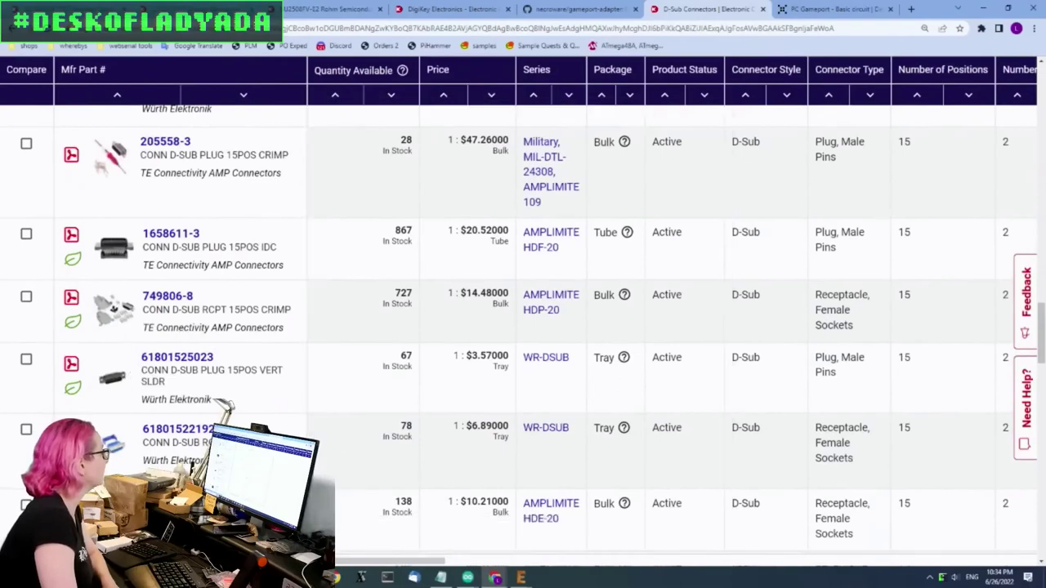
scroll(129, 371, "down", 3)
scroll(206, 430, "down", 2)
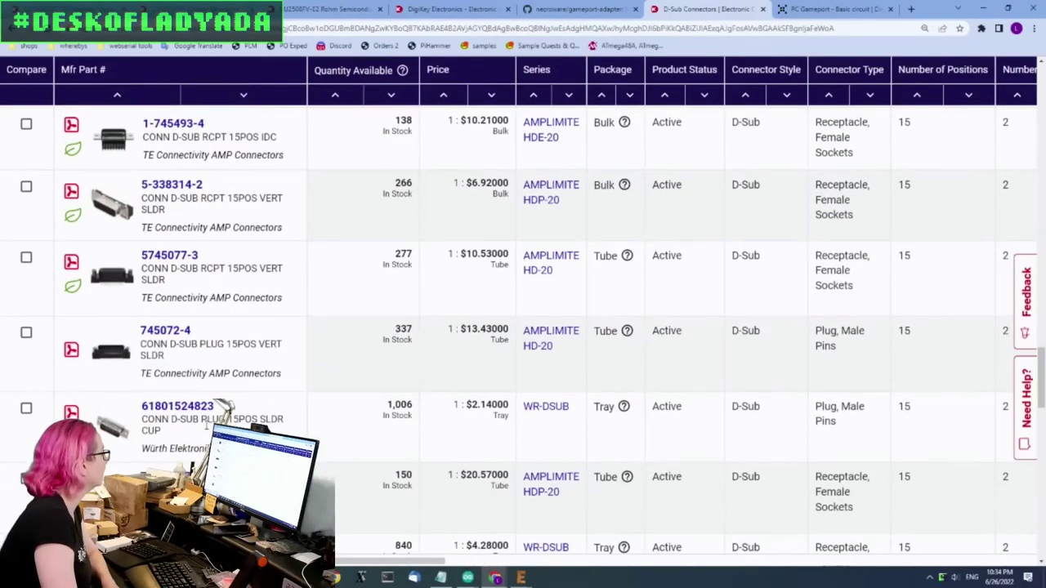
scroll(225, 407, "down", 2)
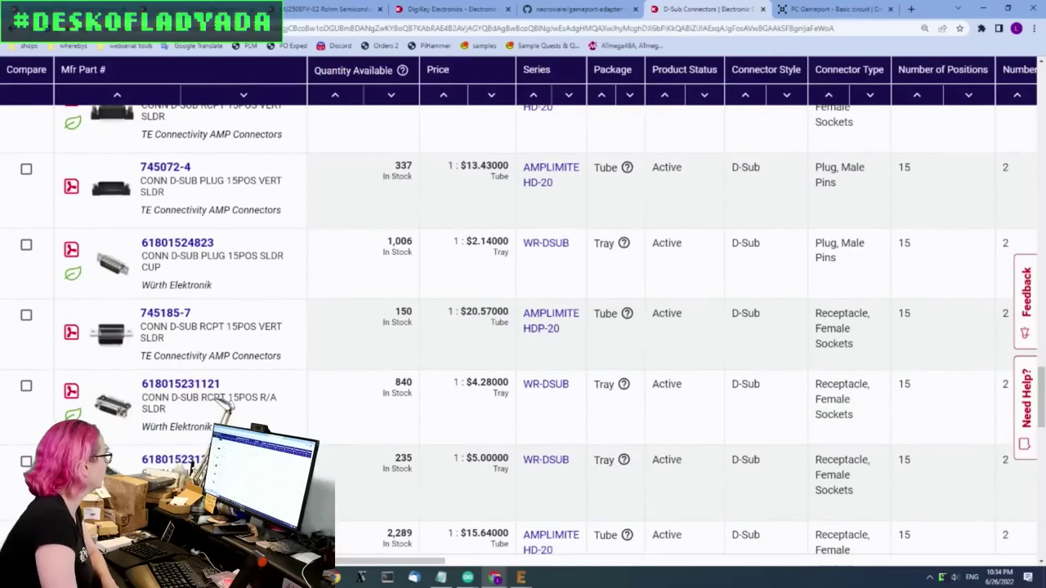
scroll(224, 407, "down", 4)
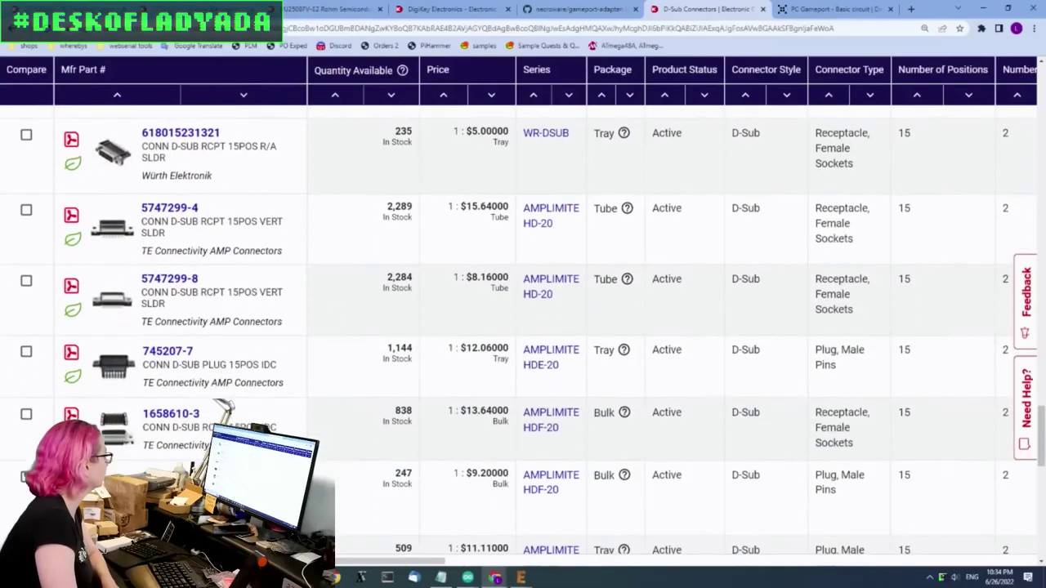
scroll(214, 348, "down", 5)
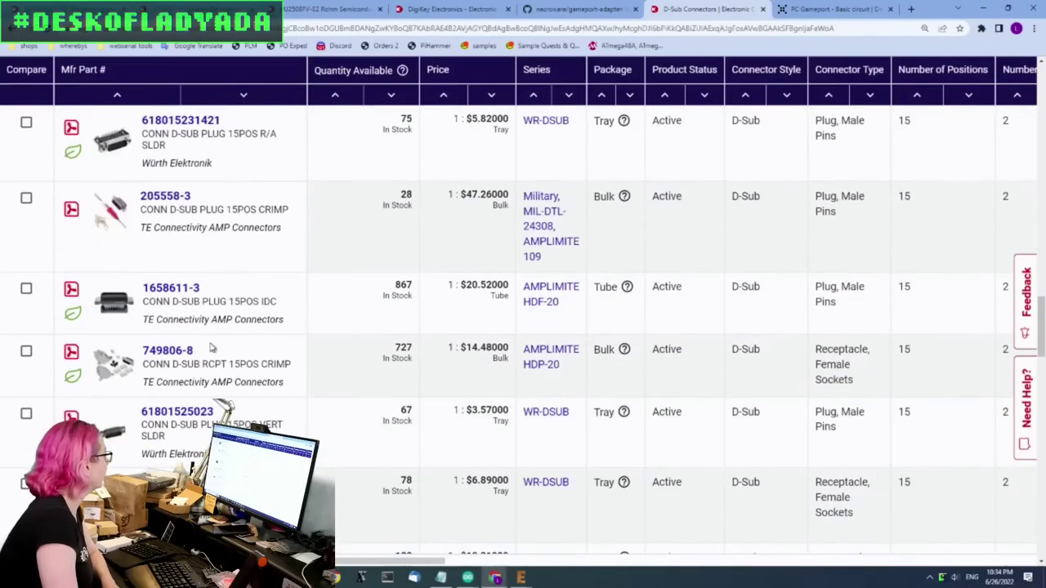
mouse_move(214, 348)
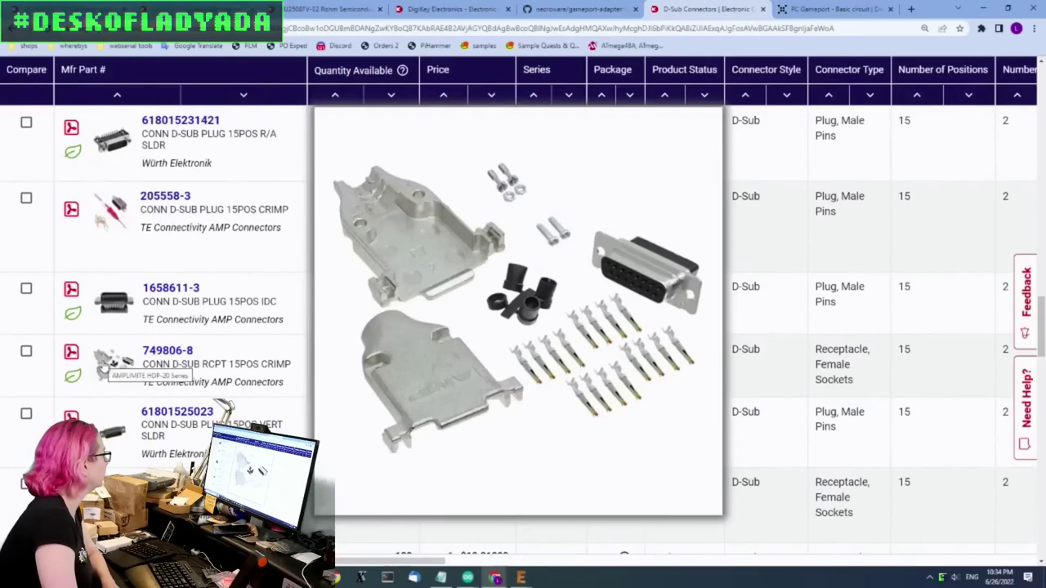
scroll(245, 314, "up", 3)
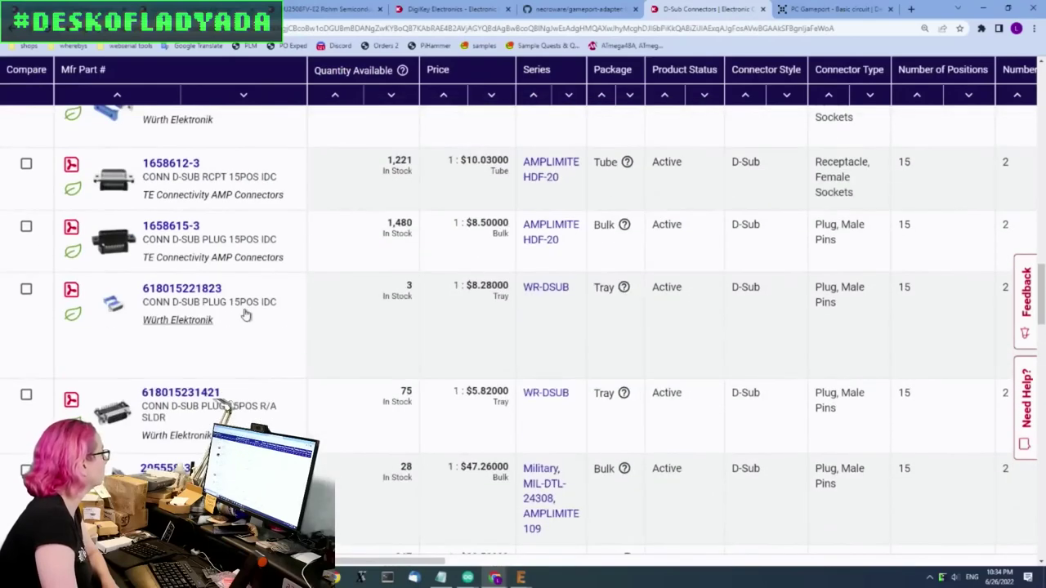
scroll(245, 315, "up", 2)
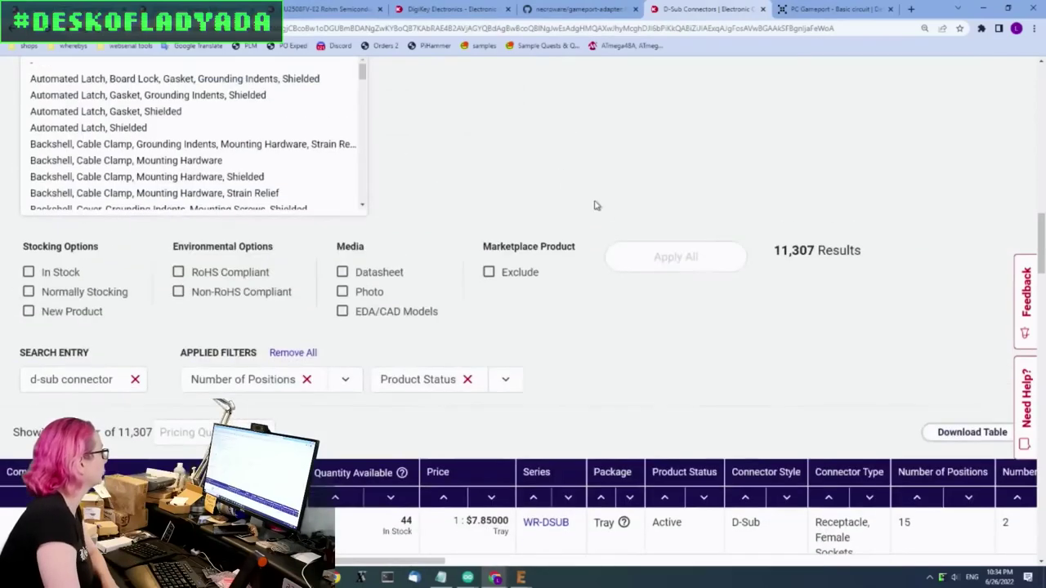
Step: Filter to 2 rows with Plug and Receptacle Female Sockets types, leaving 3,895 parts
scroll(600, 208, "up", 10)
scroll(613, 213, "up", 8)
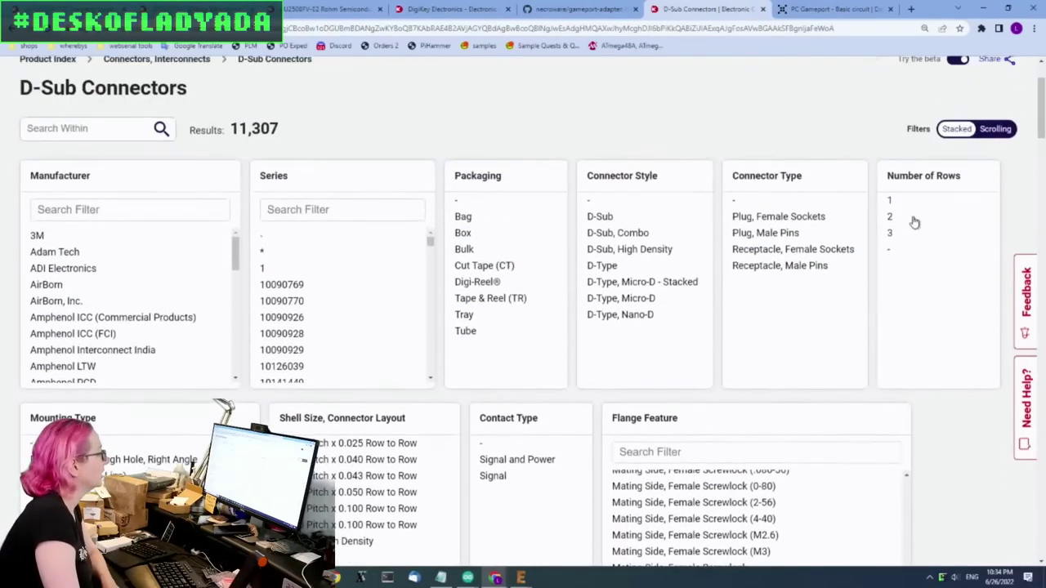
left_click(914, 219)
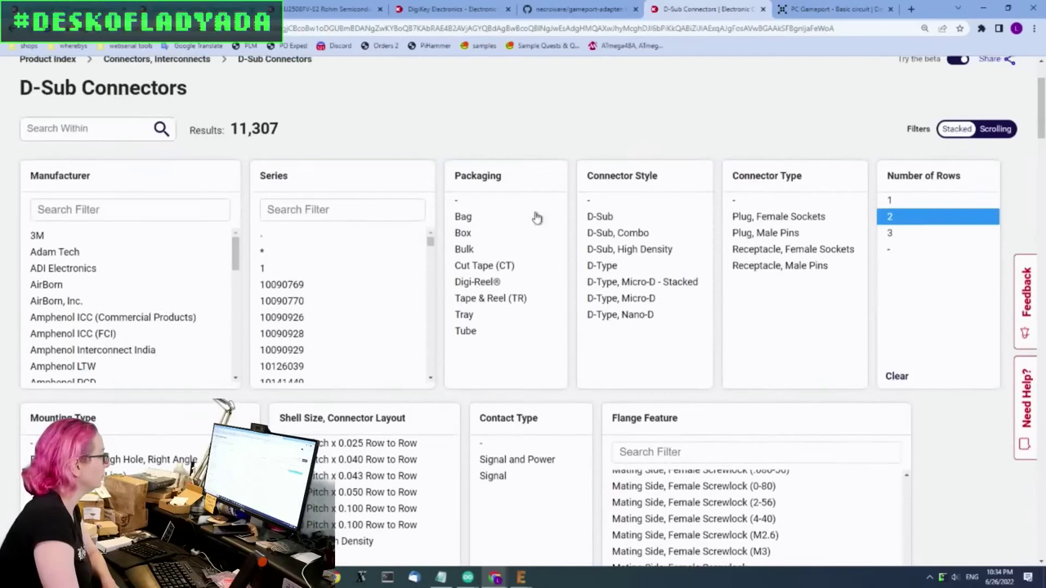
left_click(818, 217)
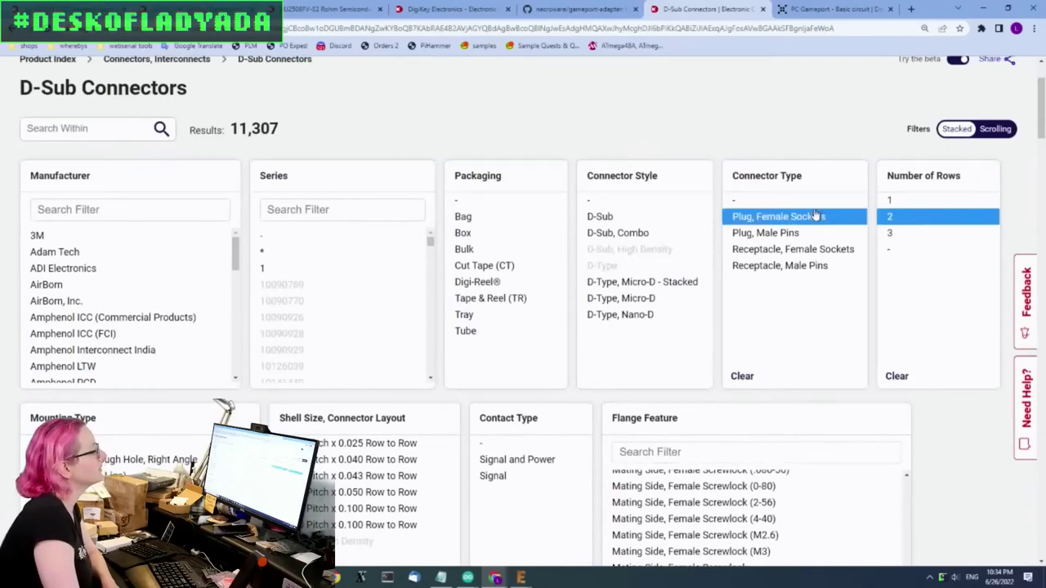
left_click(827, 250, "ctrl")
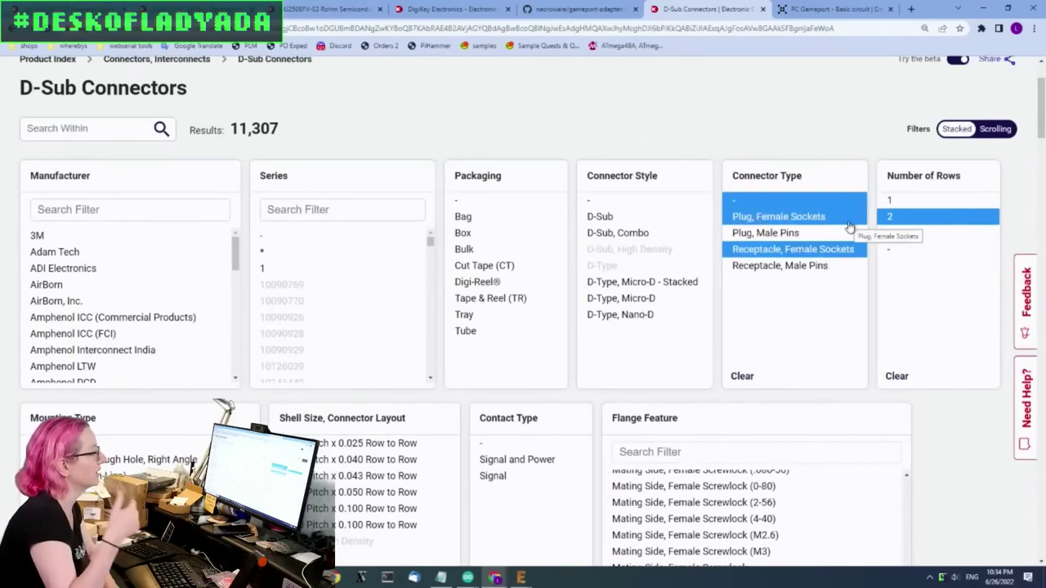
scroll(731, 115, "down", 10)
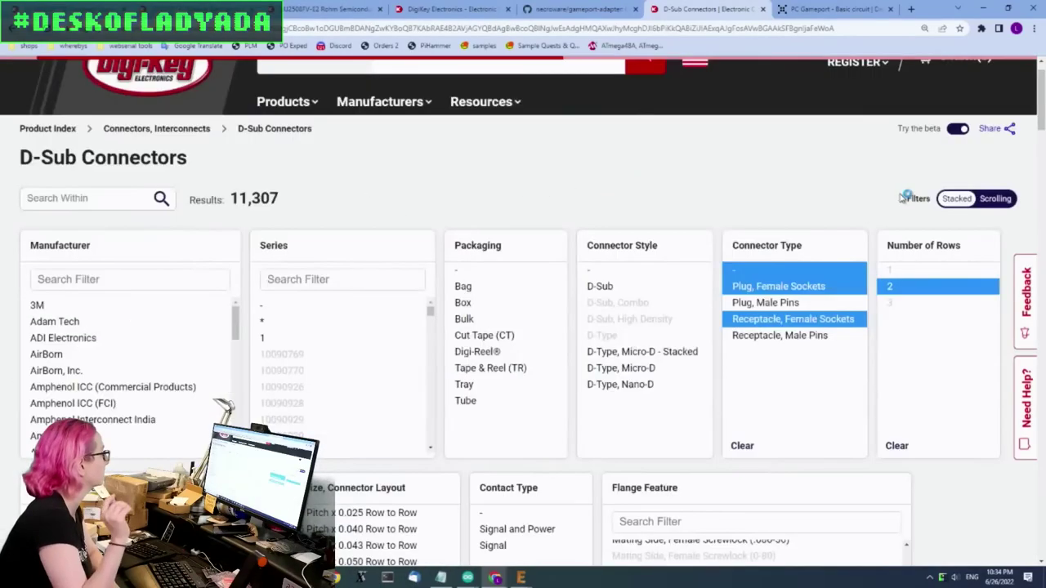
scroll(842, 204, "down", 9)
scroll(856, 208, "down", 5)
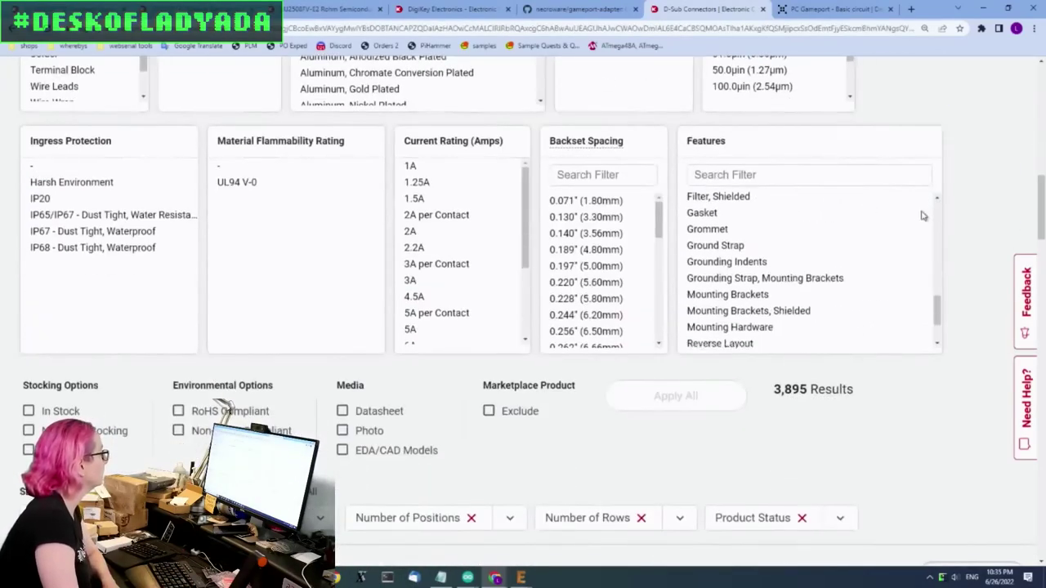
scroll(961, 217, "down", 10)
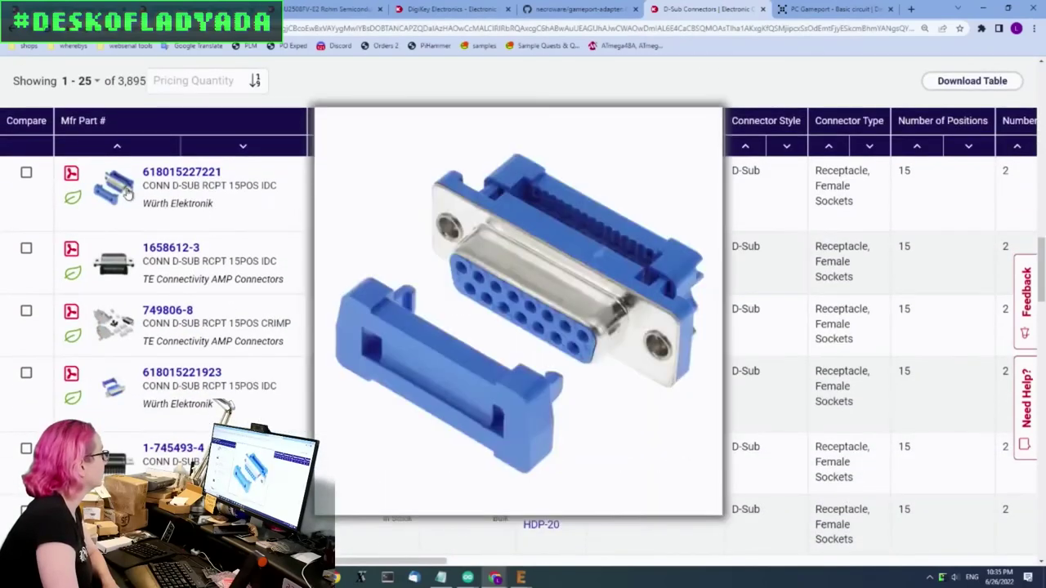
mouse_move(116, 390)
mouse_move(115, 459)
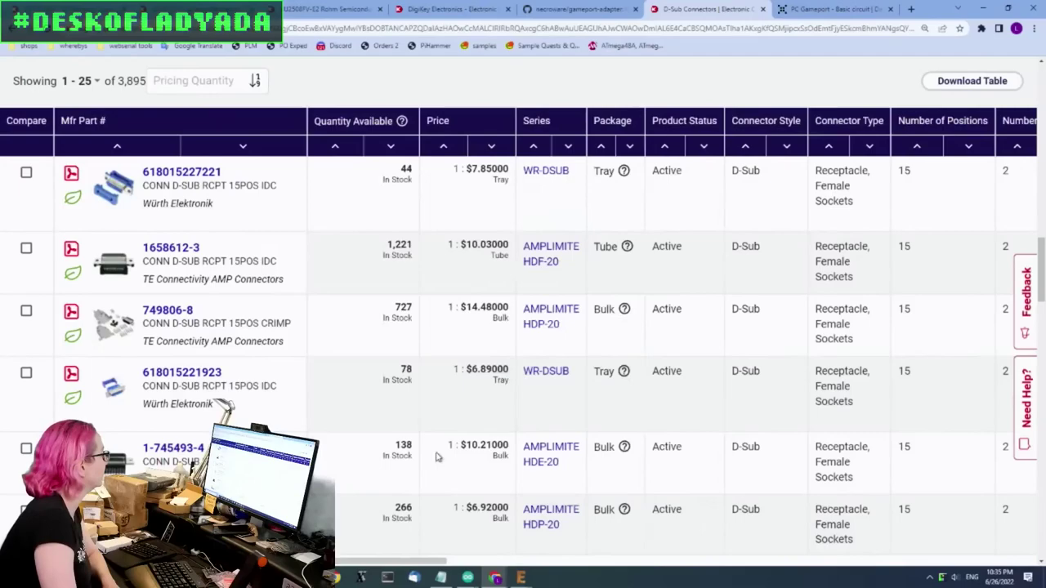
scroll(553, 392, "up", 10)
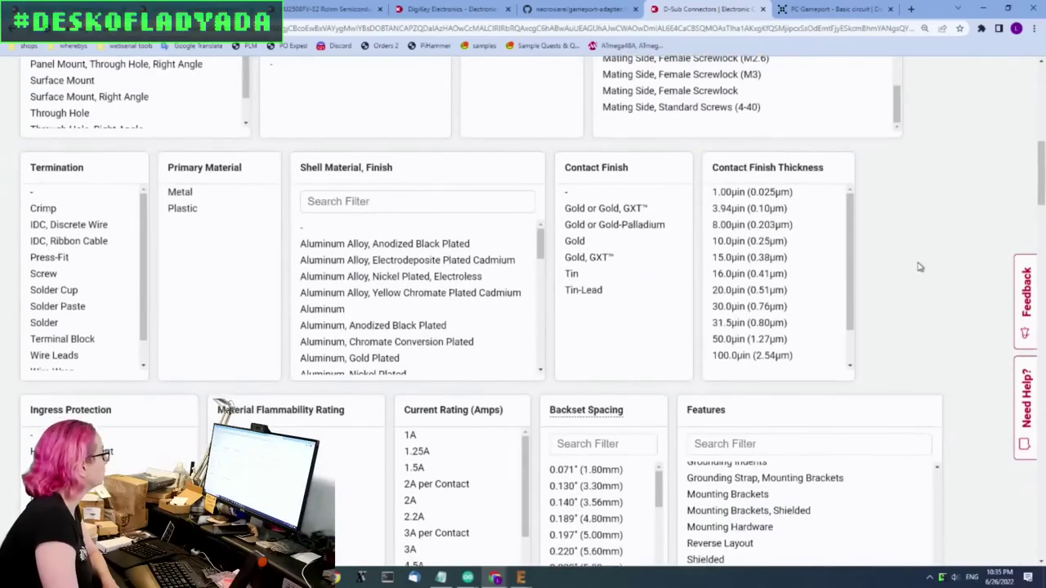
scroll(918, 274, "down", 1)
scroll(919, 266, "down", 4)
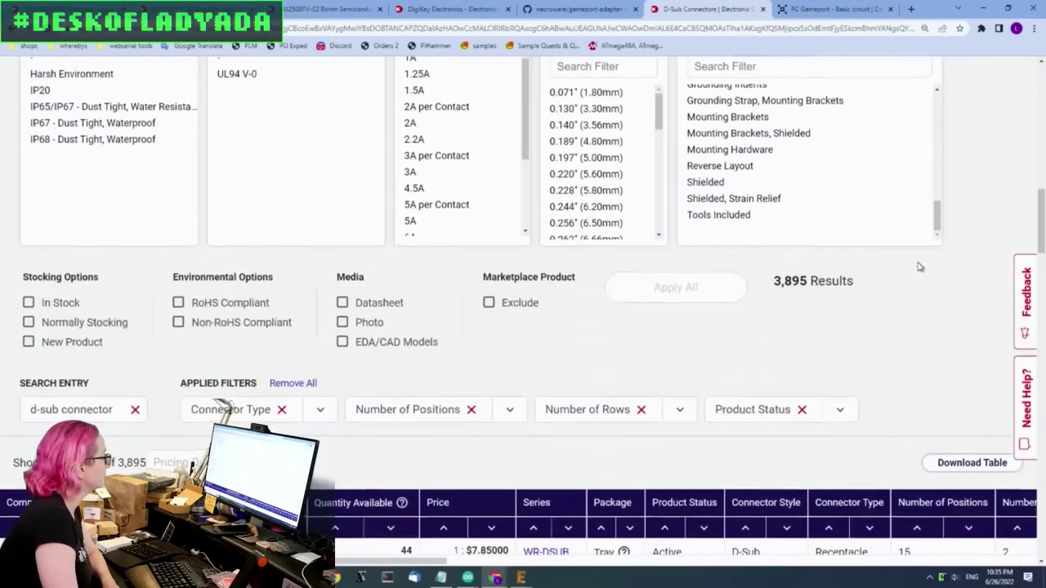
scroll(915, 269, "up", 2)
scroll(311, 162, "up", 8)
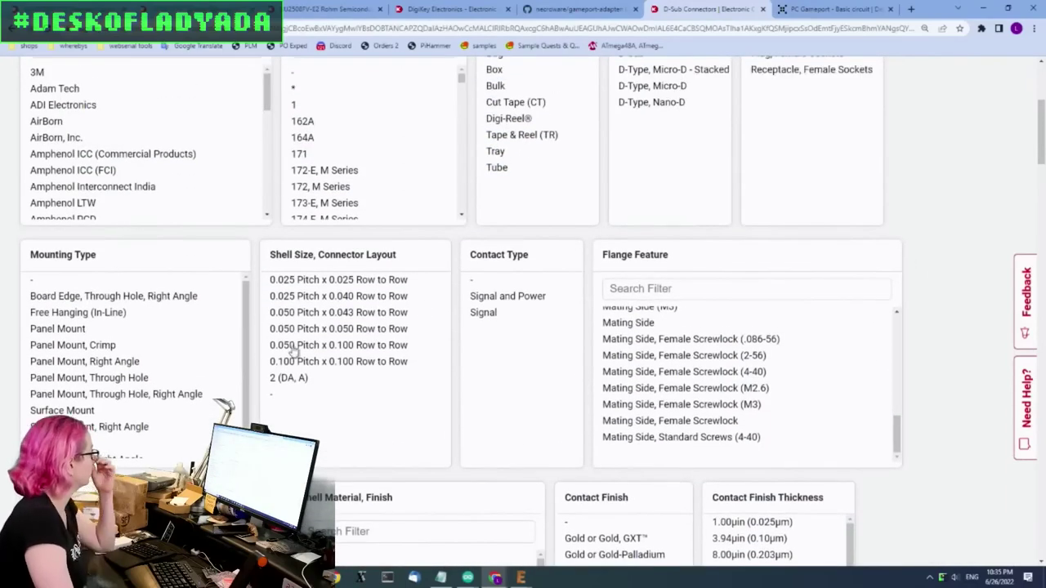
triple_click(247, 318)
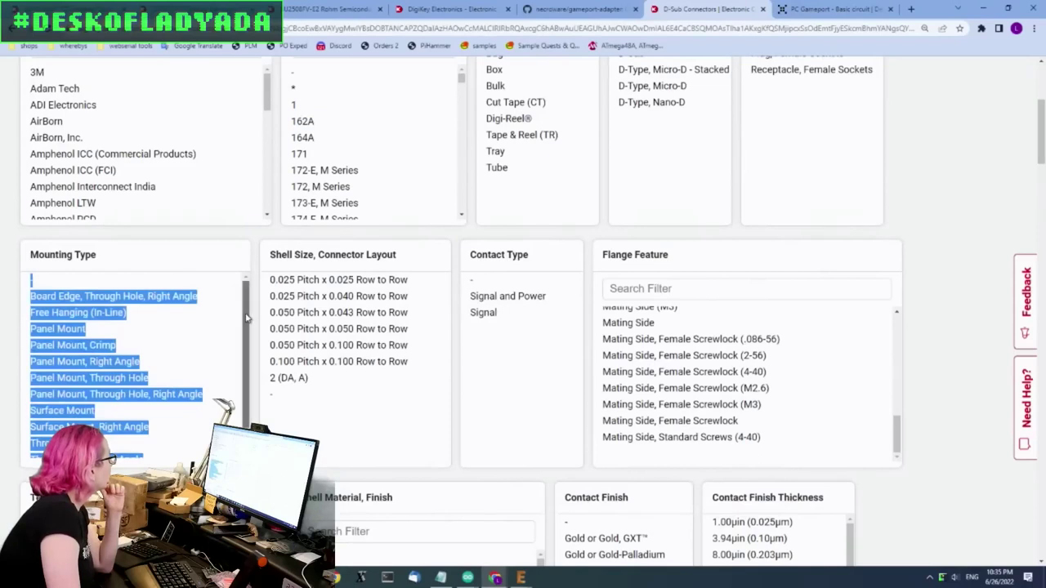
left_click(218, 237)
Step: Select the Panel Mount, Surface Mount and Through Hole right-angle mounting types (1,242 pending)
scroll(253, 351, "down", 1)
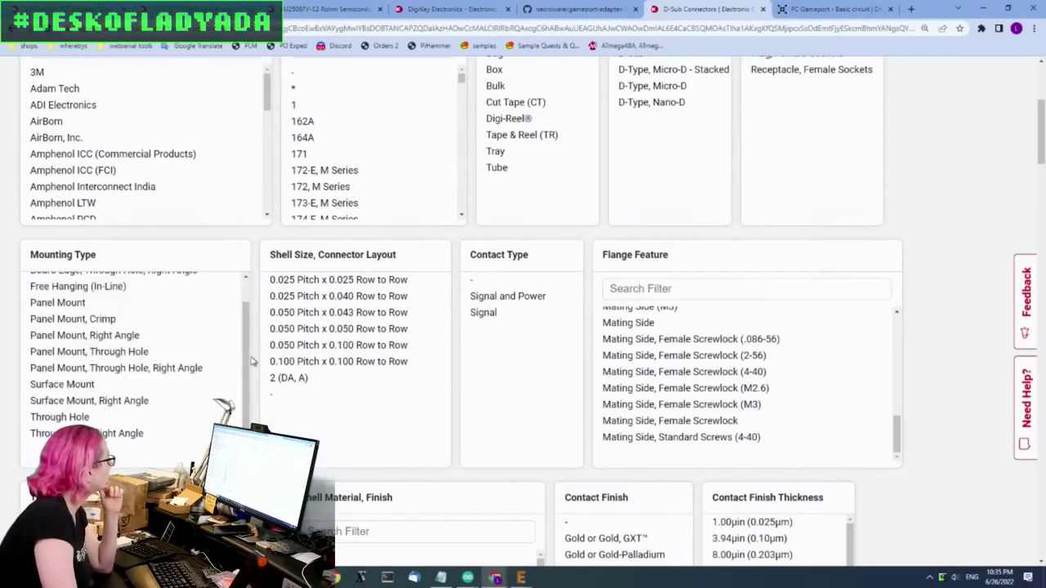
left_click(148, 339)
left_click(171, 353, "ctrl")
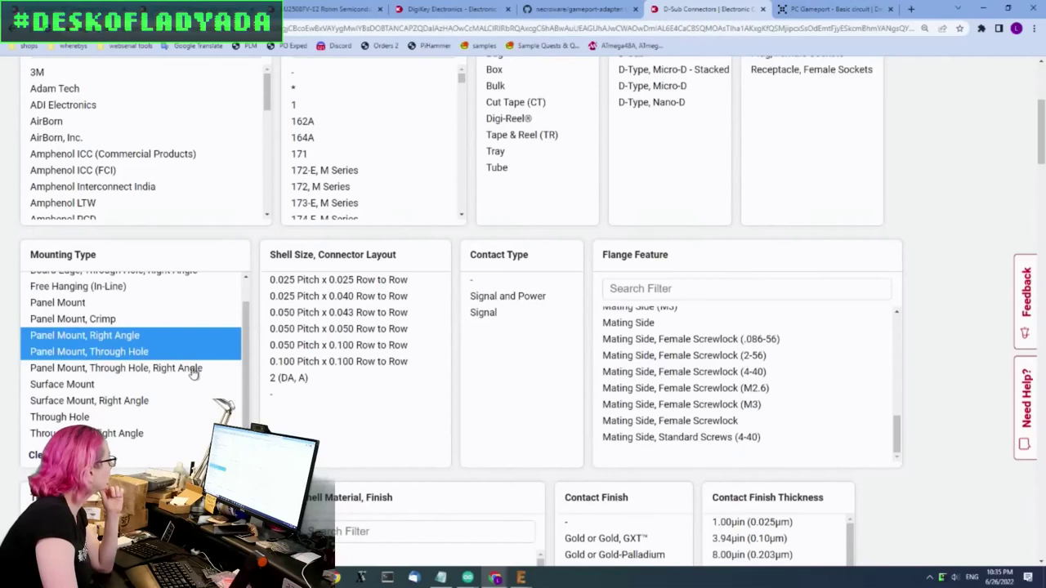
left_click(194, 369, "ctrl")
left_click(135, 402, "ctrl")
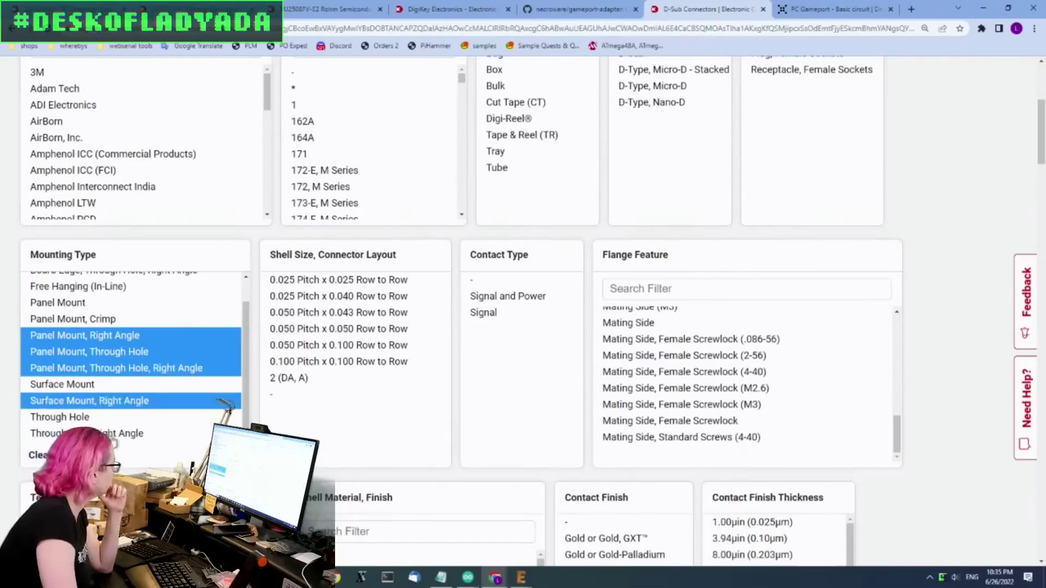
left_click(120, 435, "ctrl")
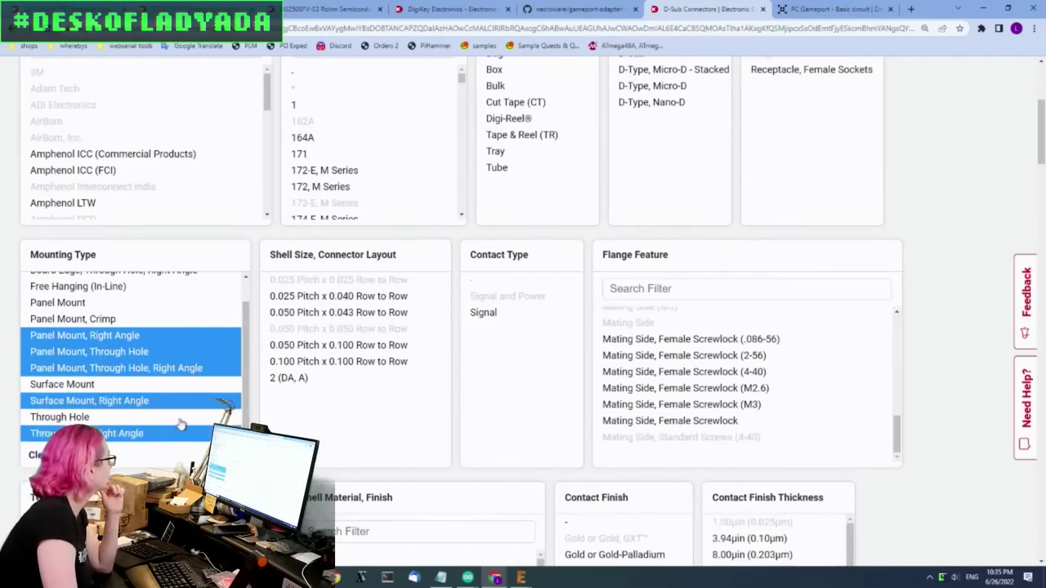
left_click_drag(246, 384, 246, 359)
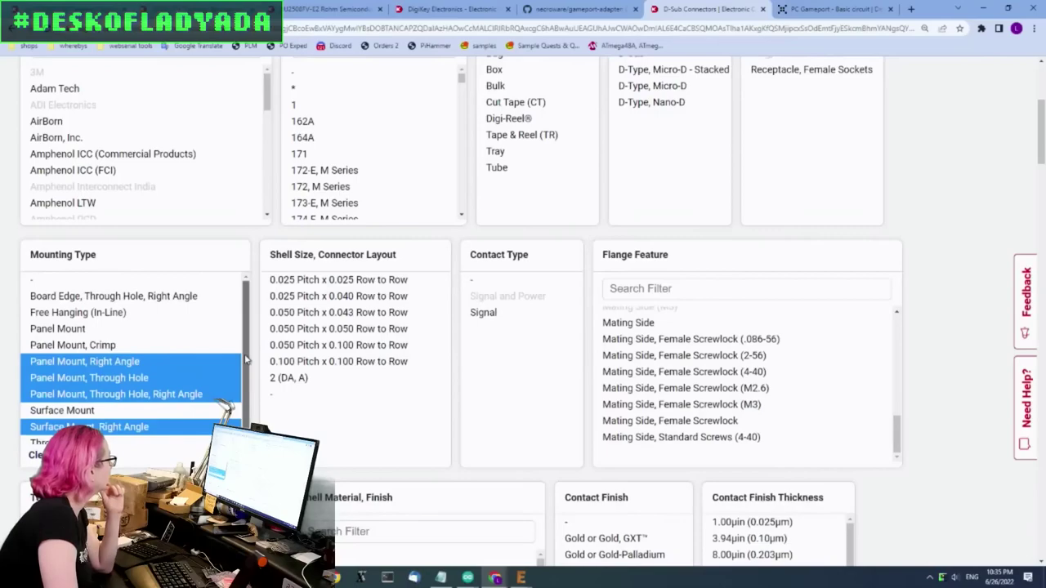
left_click(159, 299, "ctrl")
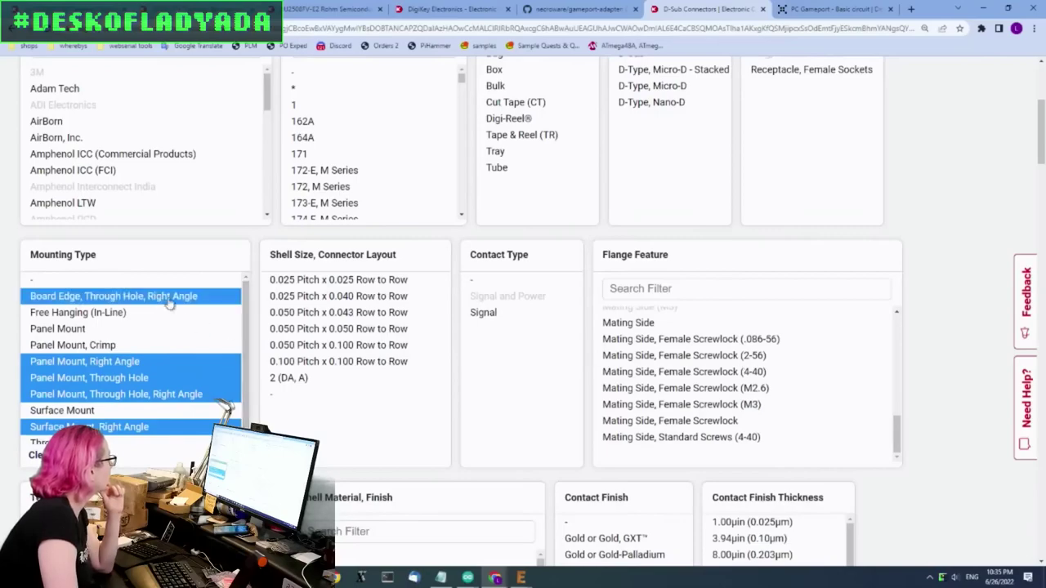
left_click(169, 300, "ctrl")
scroll(947, 386, "down", 5)
scroll(927, 381, "up", 5)
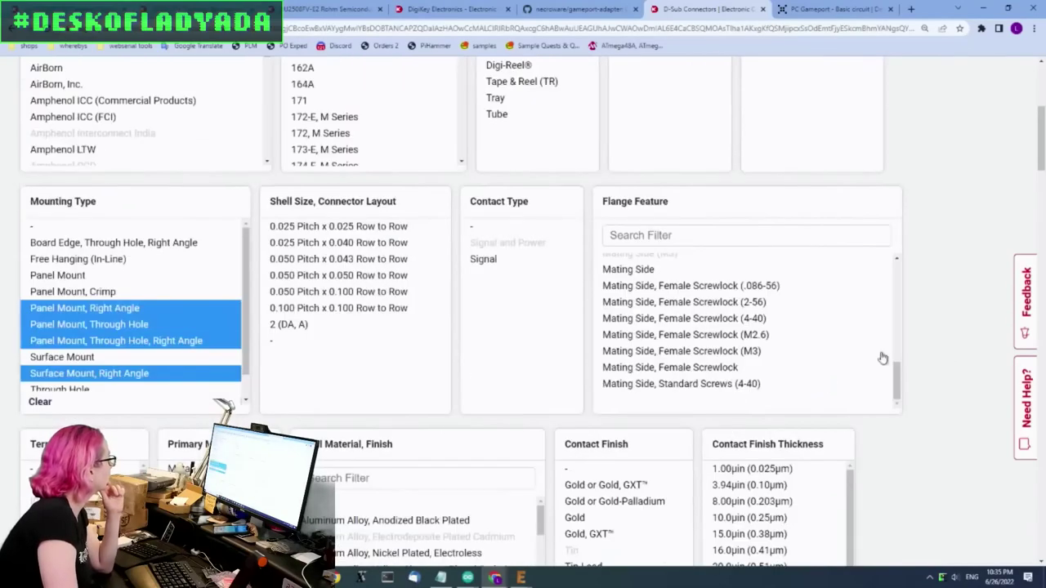
scroll(882, 357, "down", 10)
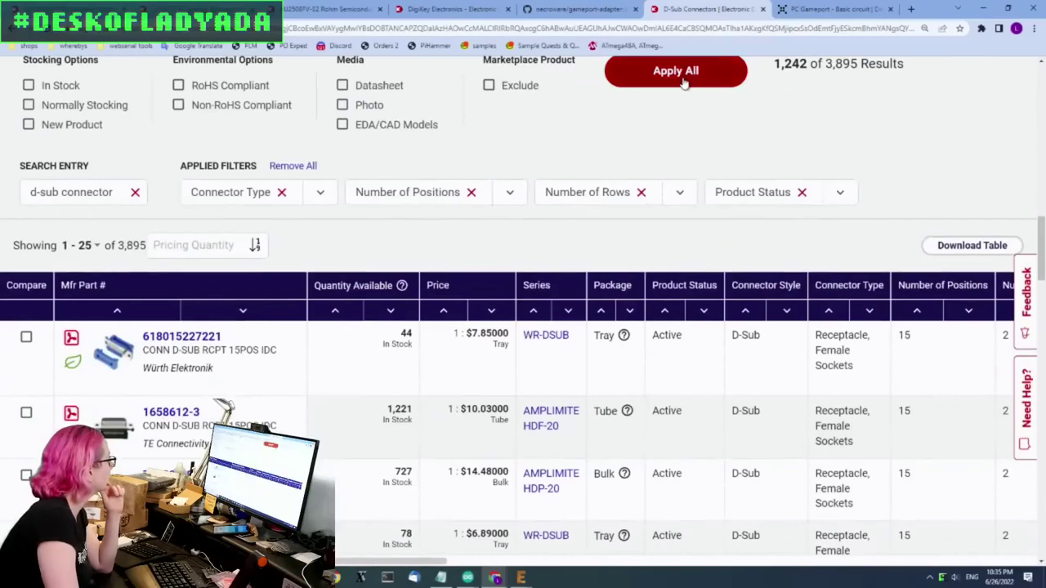
left_click(676, 72)
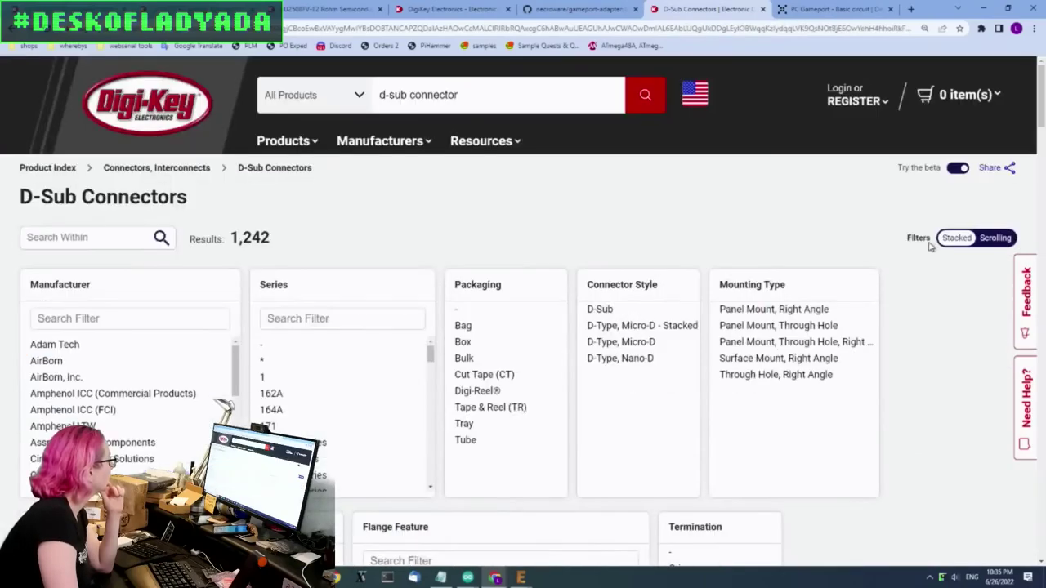
scroll(929, 247, "down", 15)
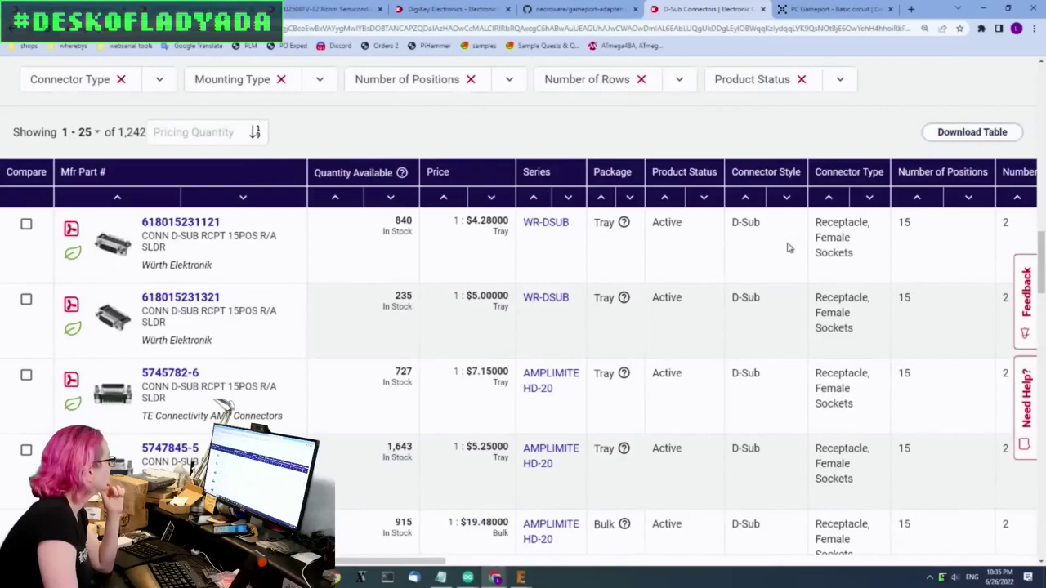
mouse_move(122, 245)
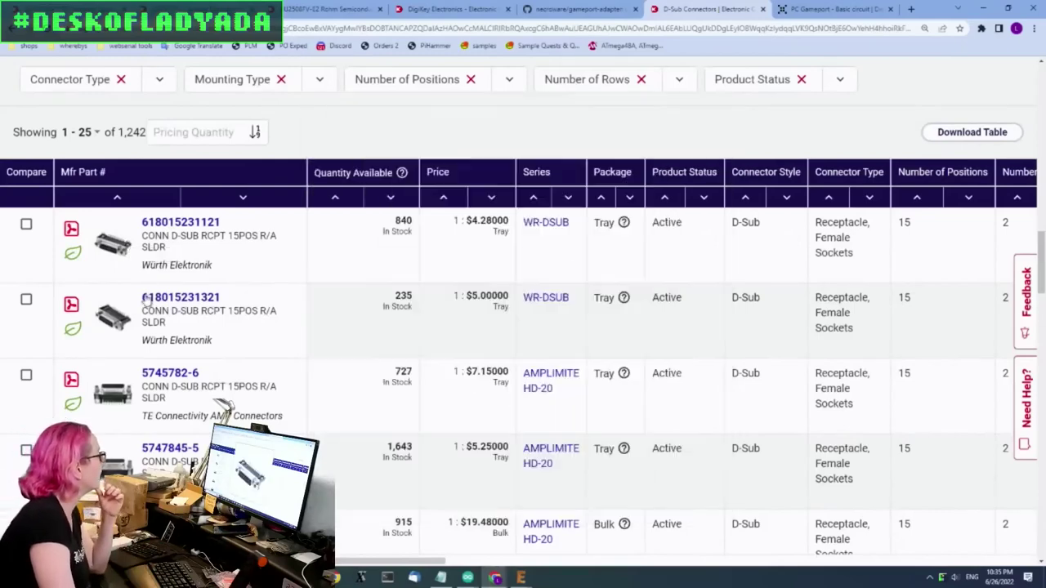
mouse_move(131, 394)
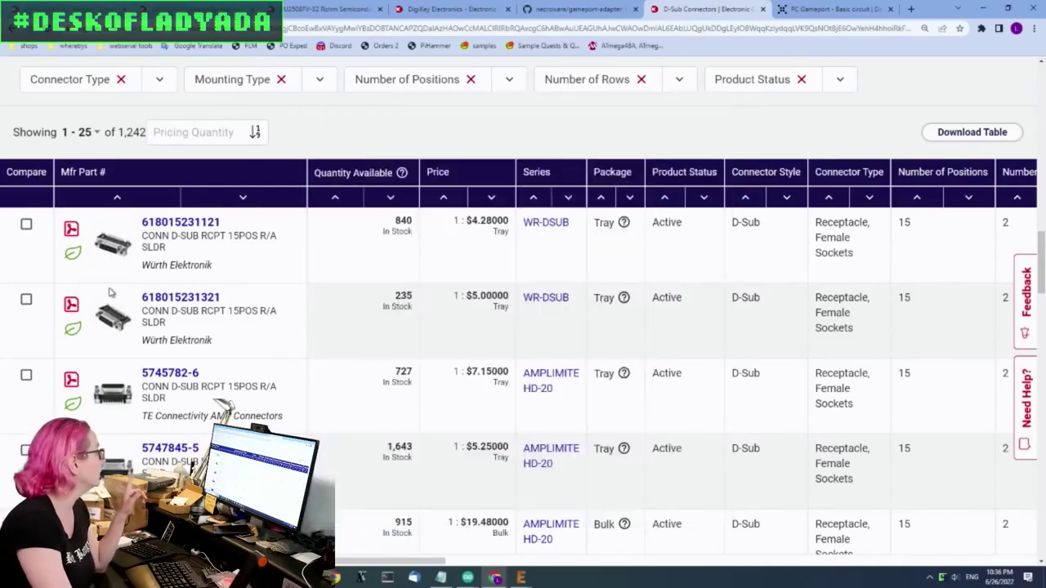
mouse_move(109, 357)
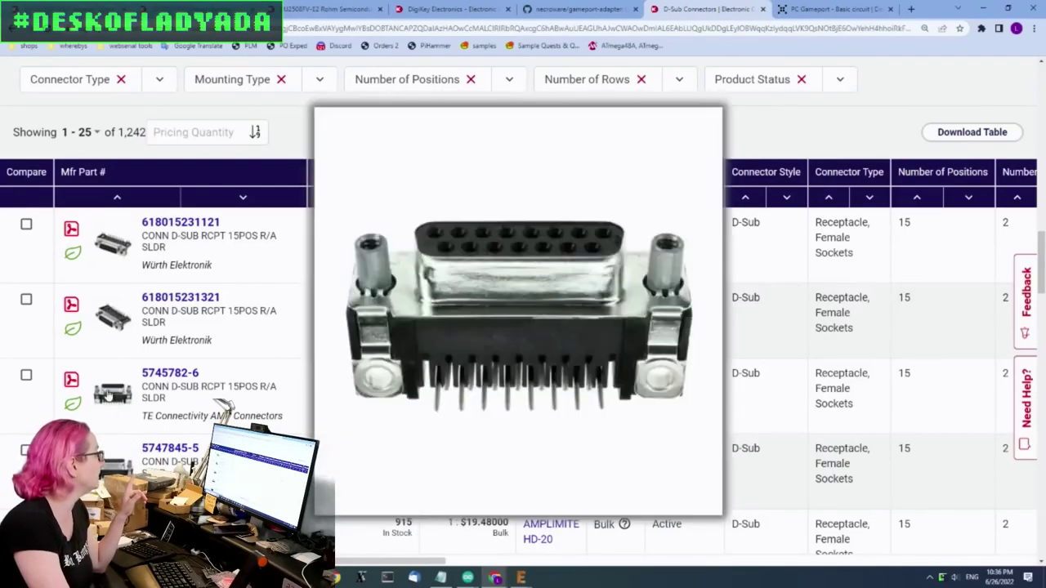
mouse_move(114, 462)
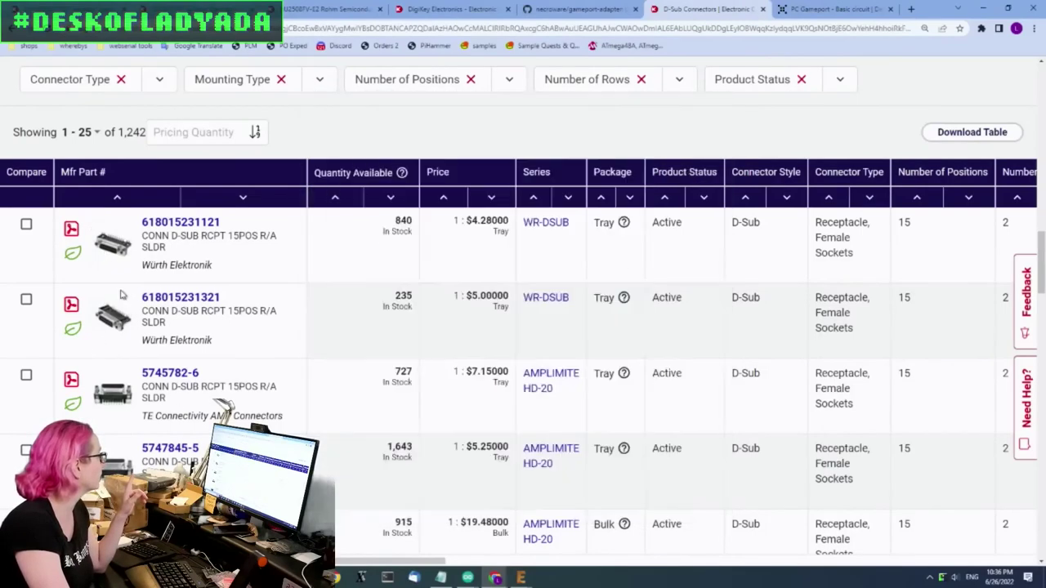
scroll(123, 441, "down", 1)
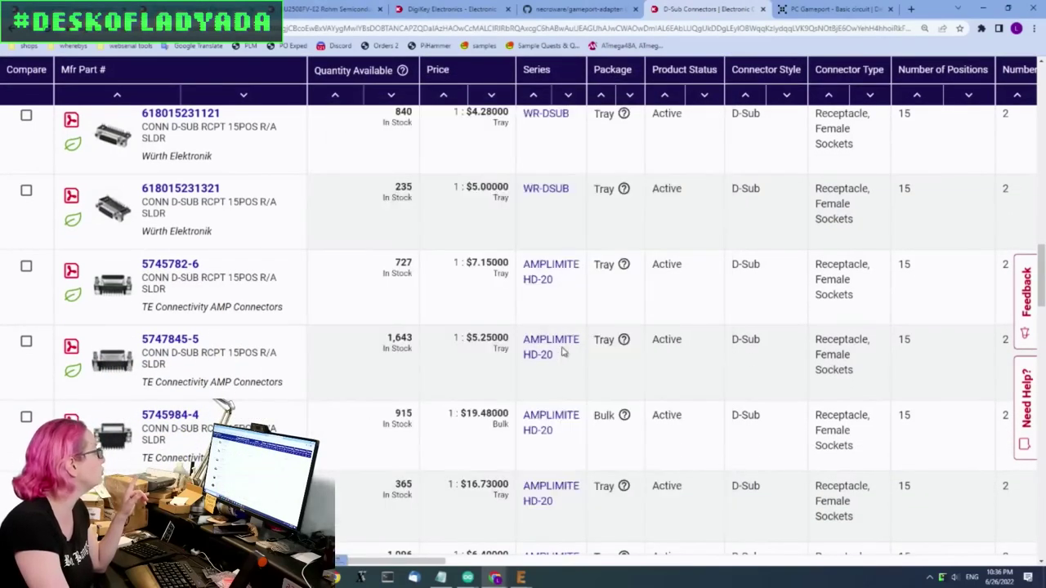
scroll(740, 273, "up", 1)
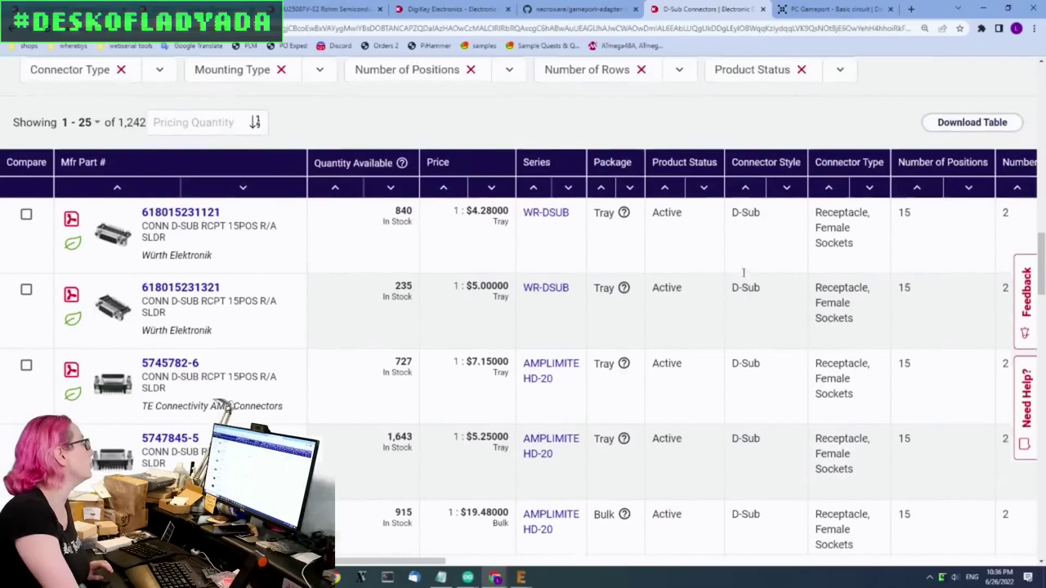
scroll(744, 272, "up", 4)
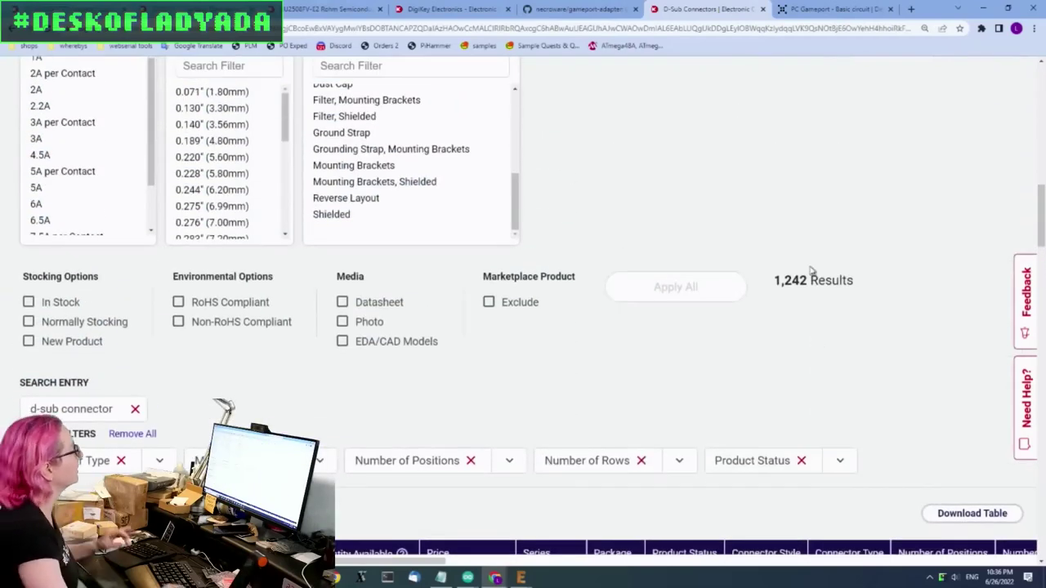
Step: Apply the In Stock and marketplace-exclusion filters
left_click(47, 304)
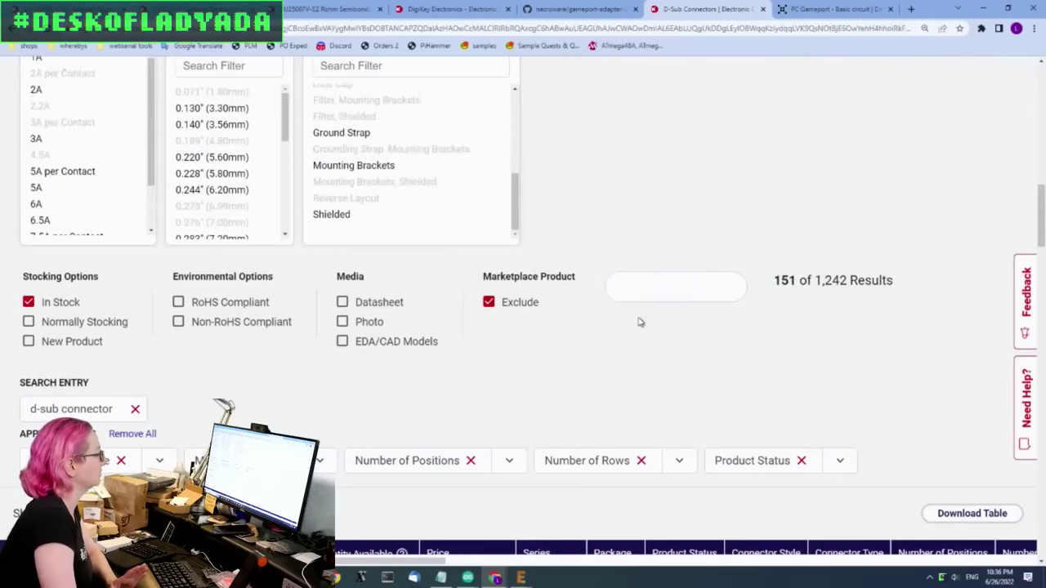
left_click(680, 295)
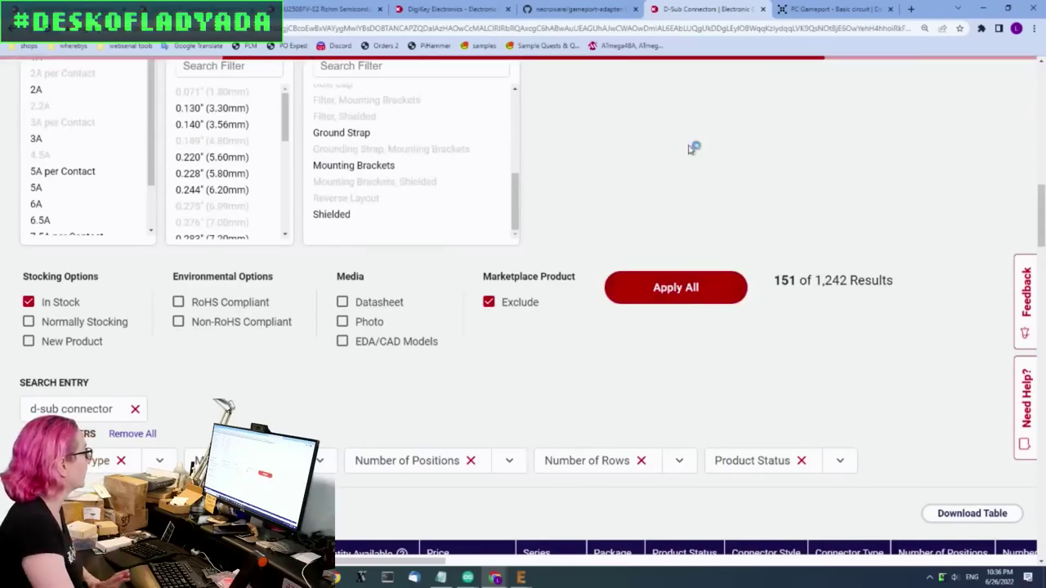
scroll(926, 218, "down", 2)
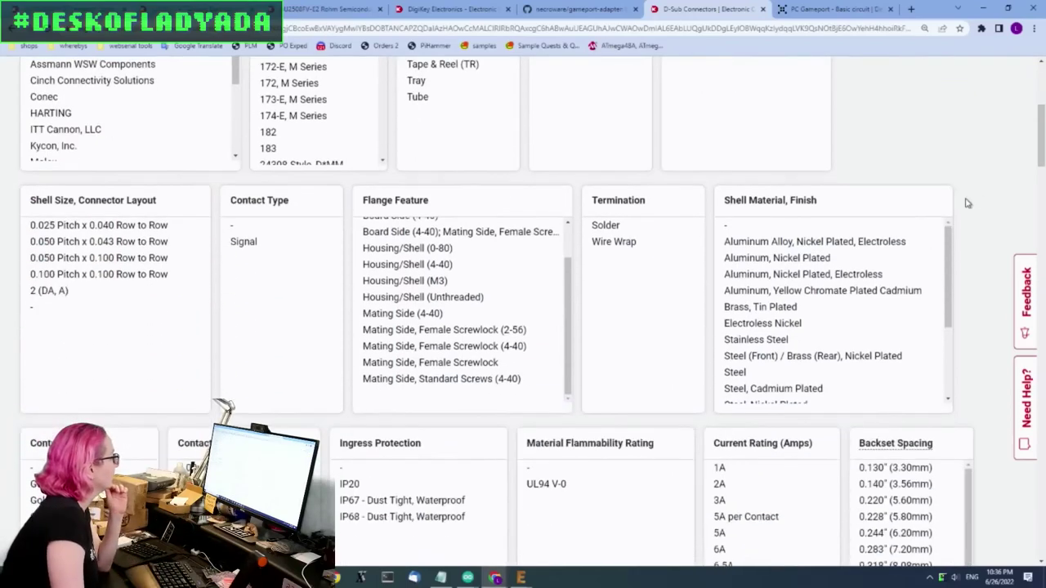
scroll(968, 205, "down", 5)
scroll(1014, 183, "down", 1)
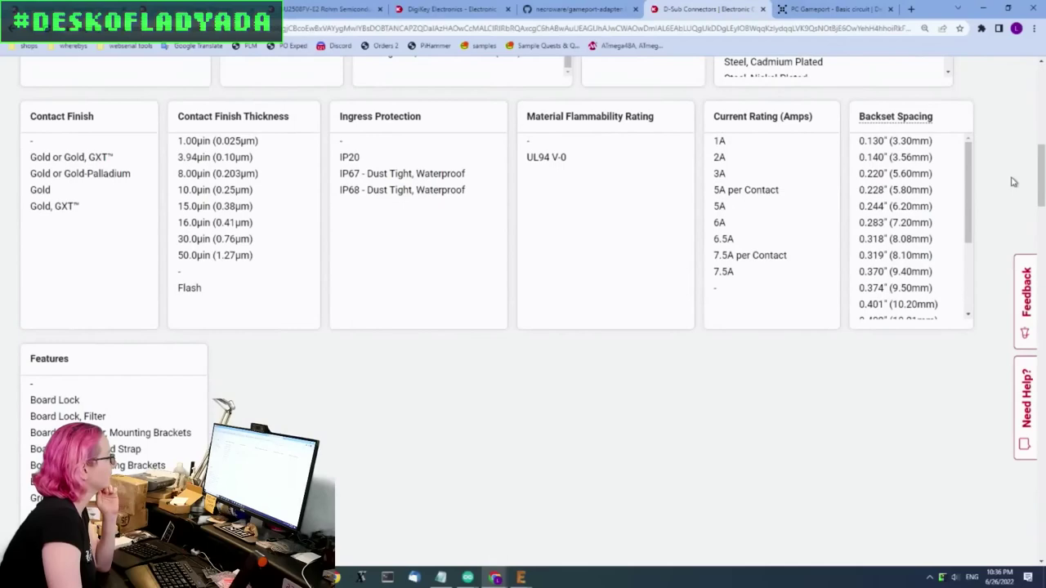
left_click_drag(1044, 176, 1042, 134)
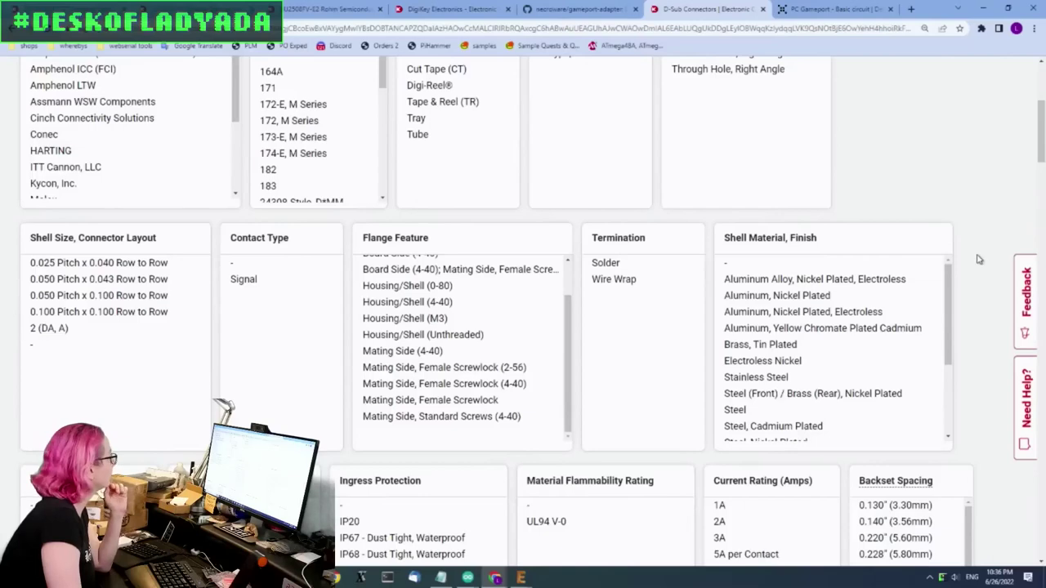
scroll(977, 253, "up", 2)
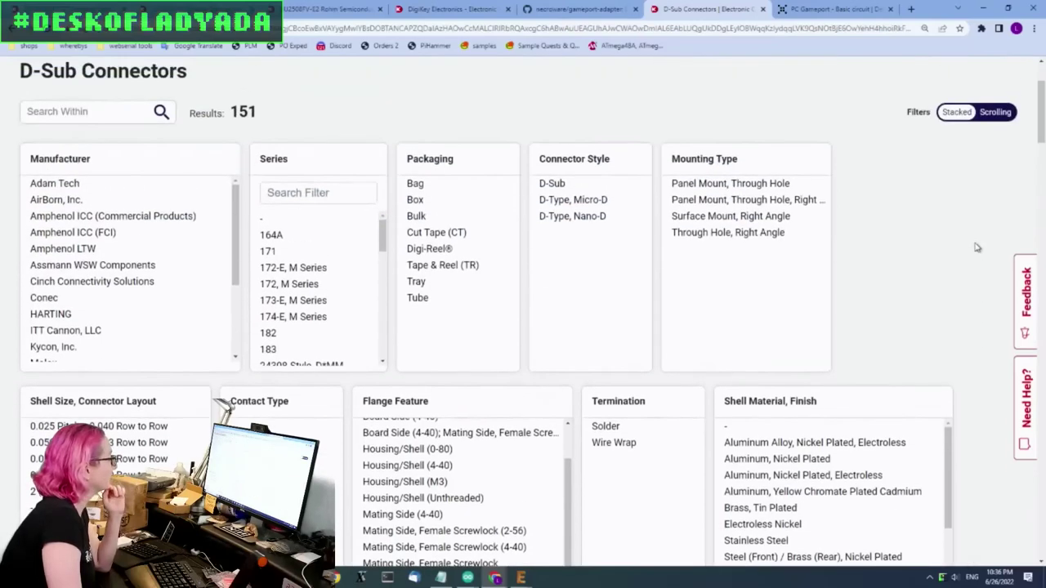
scroll(977, 248, "down", 6)
scroll(977, 248, "up", 1)
scroll(977, 249, "down", 3)
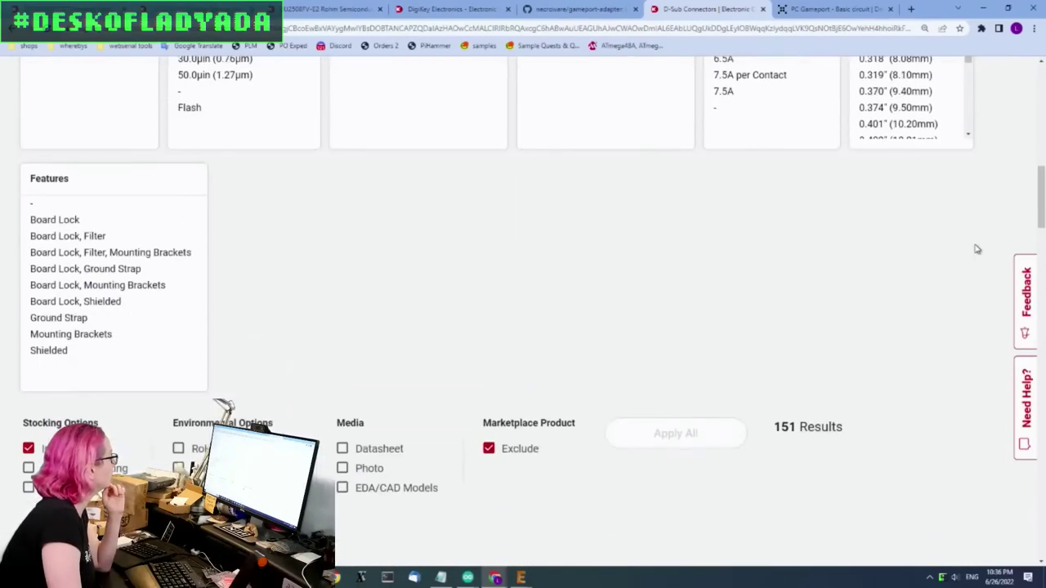
scroll(979, 248, "down", 3)
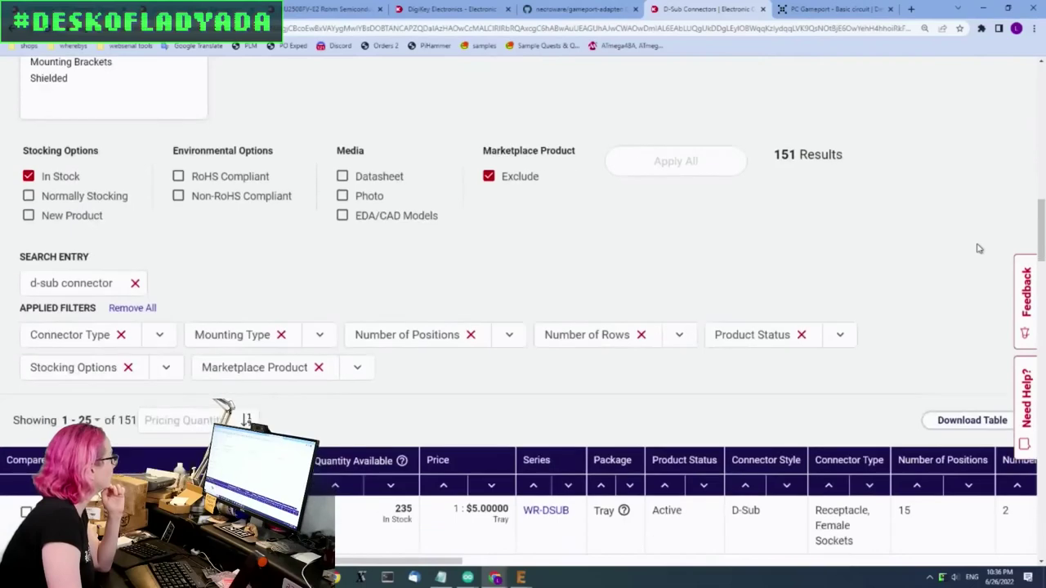
Step: Add the RoHS Compliant filter, leaving 123 D-Sub connectors
left_click(278, 176)
left_click(696, 173)
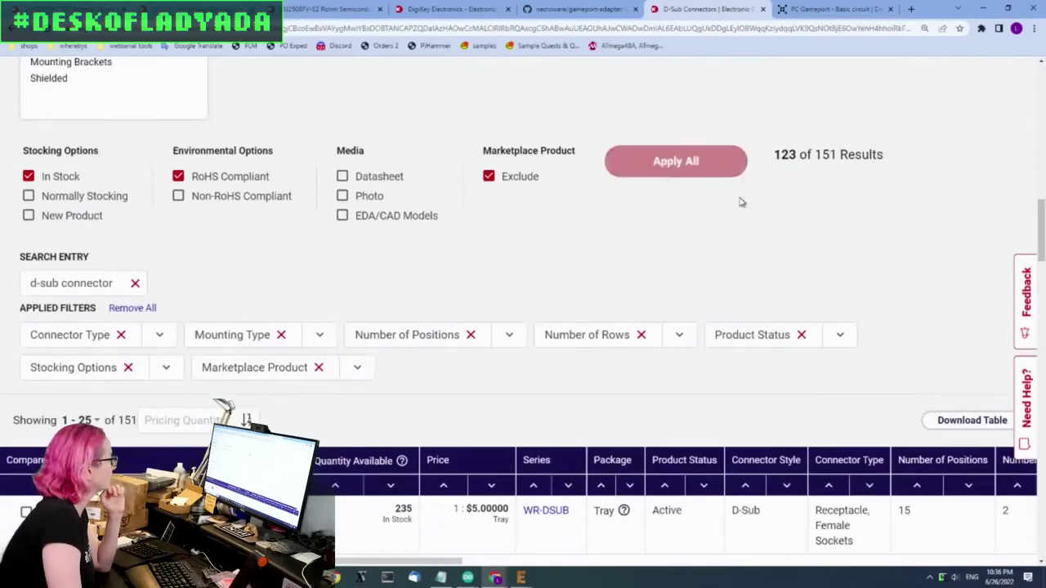
left_click(661, 160)
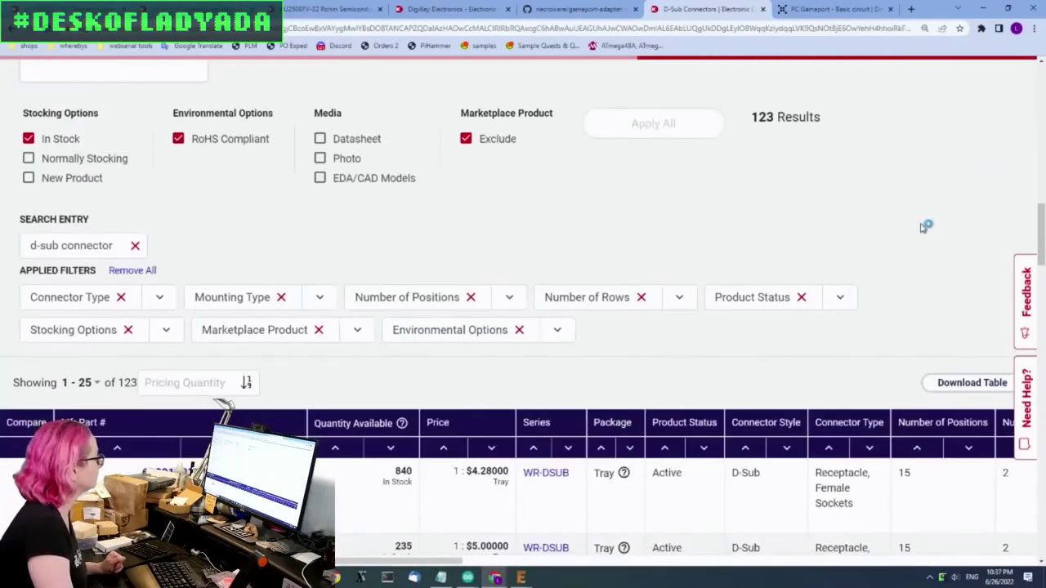
Step: Review the ascending-price results, previewing the cheapest parts at $0.75320, $1.15 and $1.37
scroll(927, 221, "down", 2)
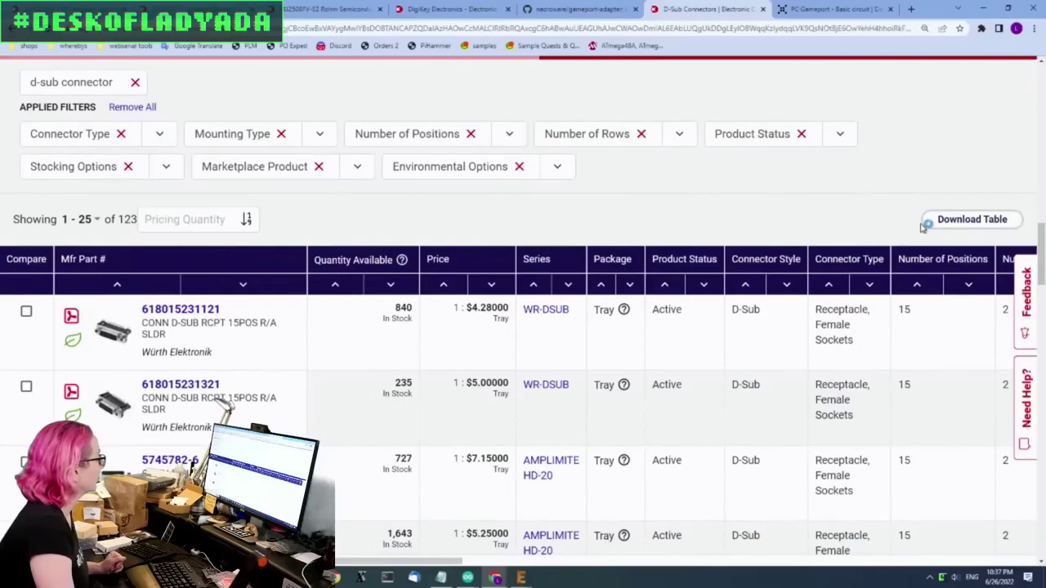
scroll(921, 227, "down", 1)
scroll(940, 228, "down", 6)
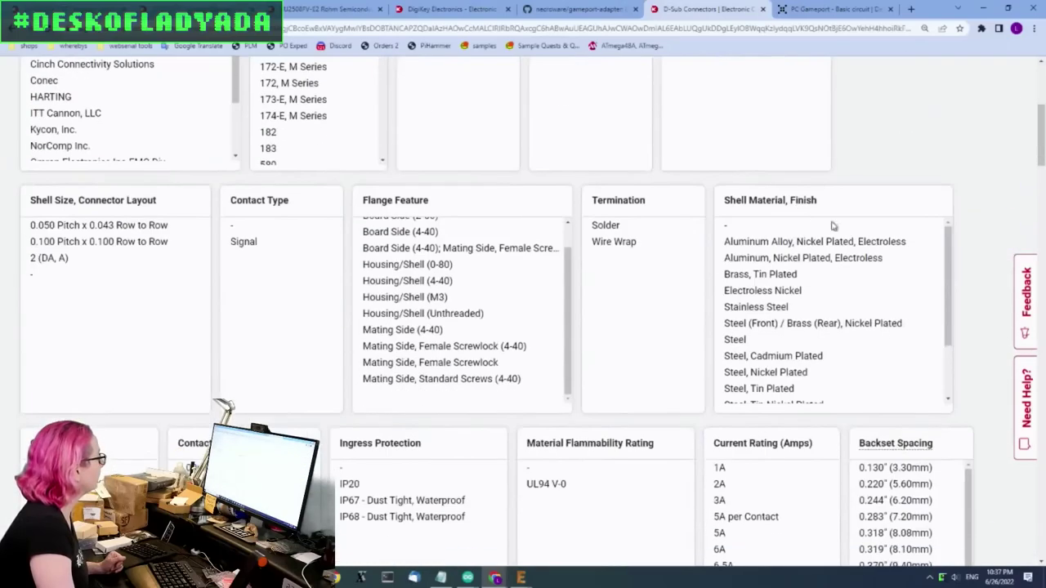
scroll(958, 229, "down", 3)
scroll(553, 334, "down", 10)
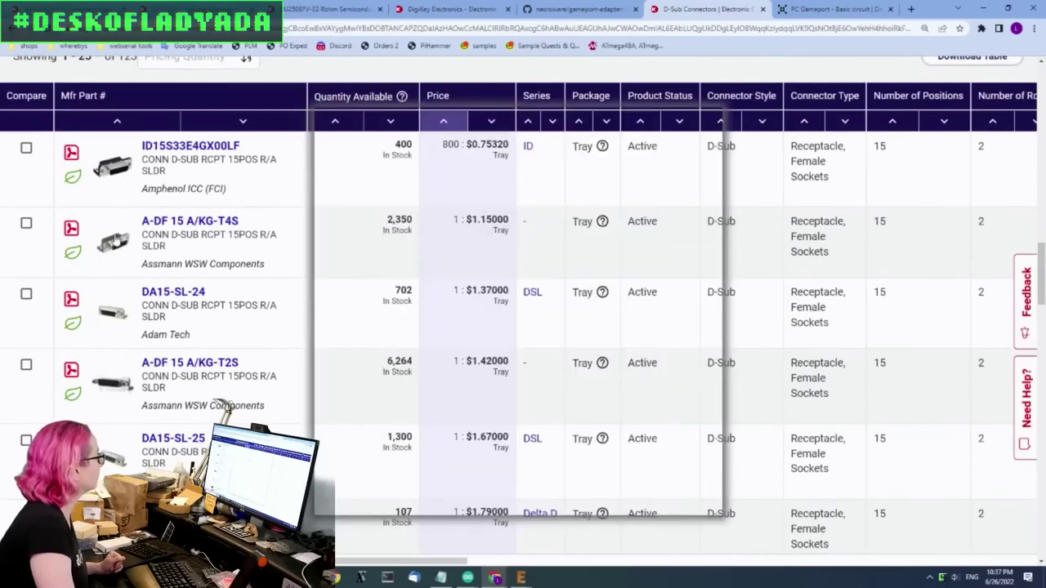
mouse_move(117, 240)
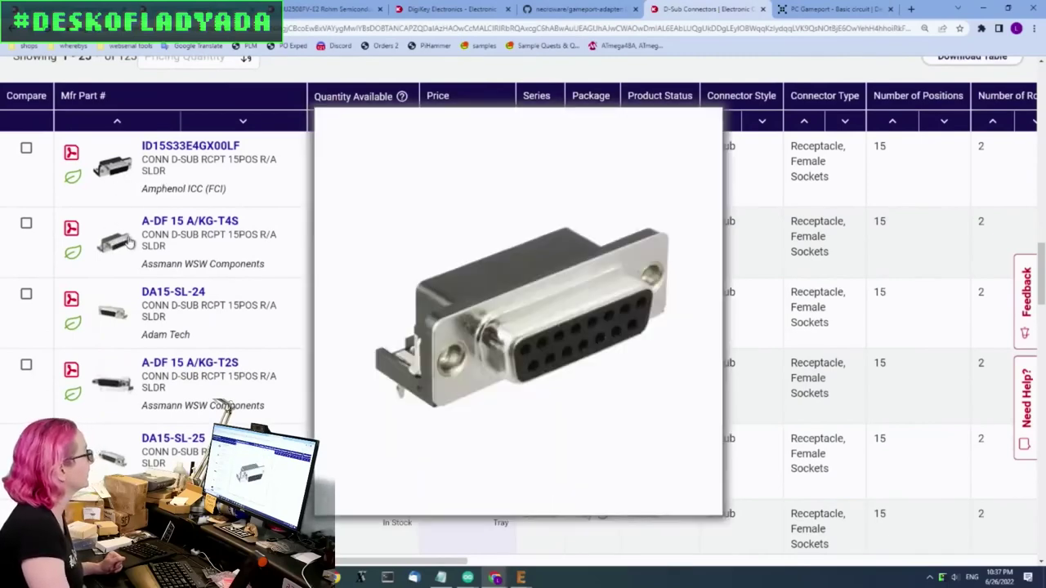
mouse_move(127, 169)
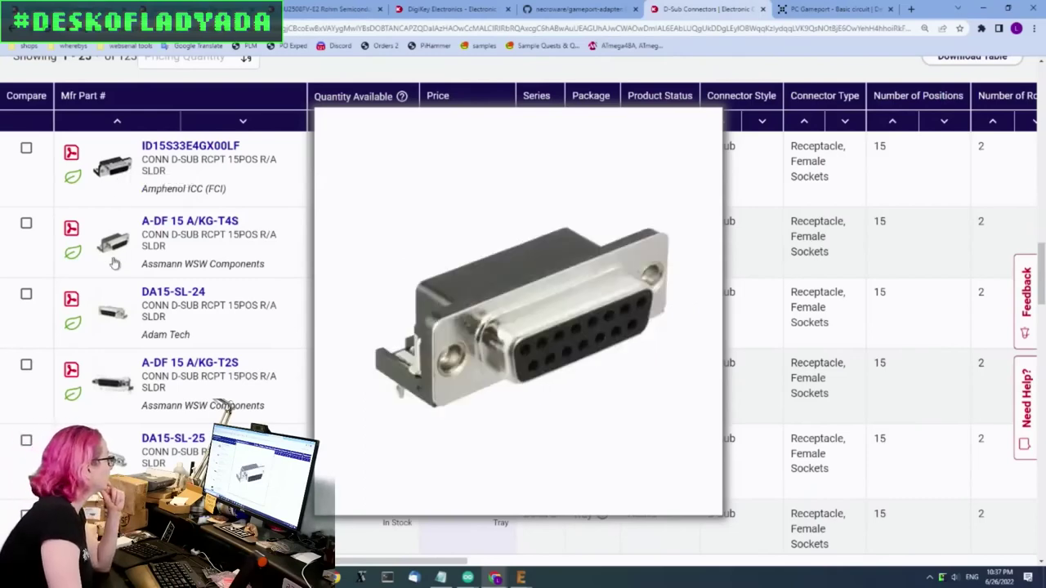
mouse_move(123, 321)
scroll(123, 322, "down", 1)
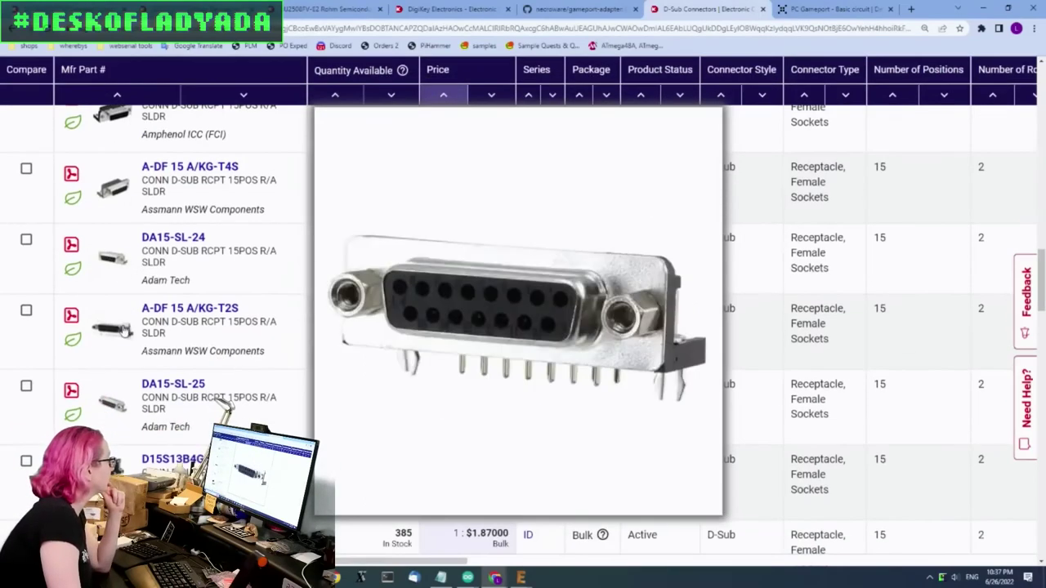
Step: Open the A-DF 15 A/KG-T2S product page and rotate its 360° model
left_click(188, 314)
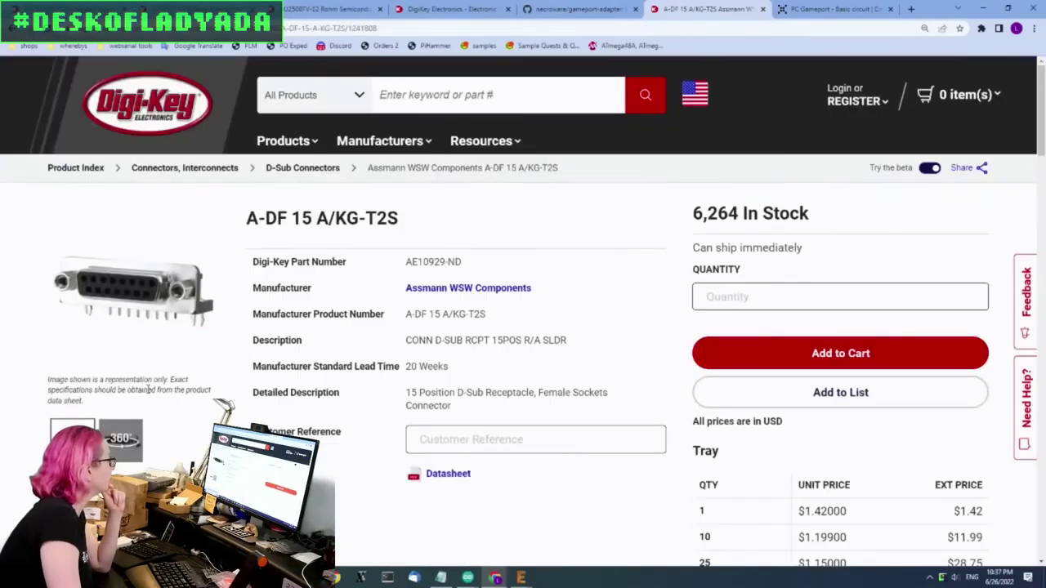
left_click(135, 439)
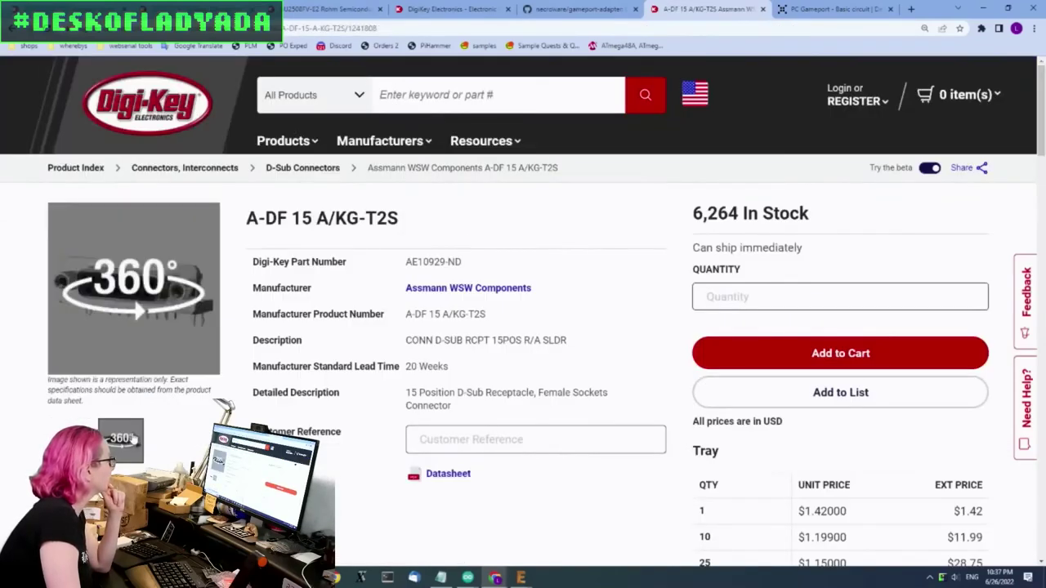
left_click(177, 271)
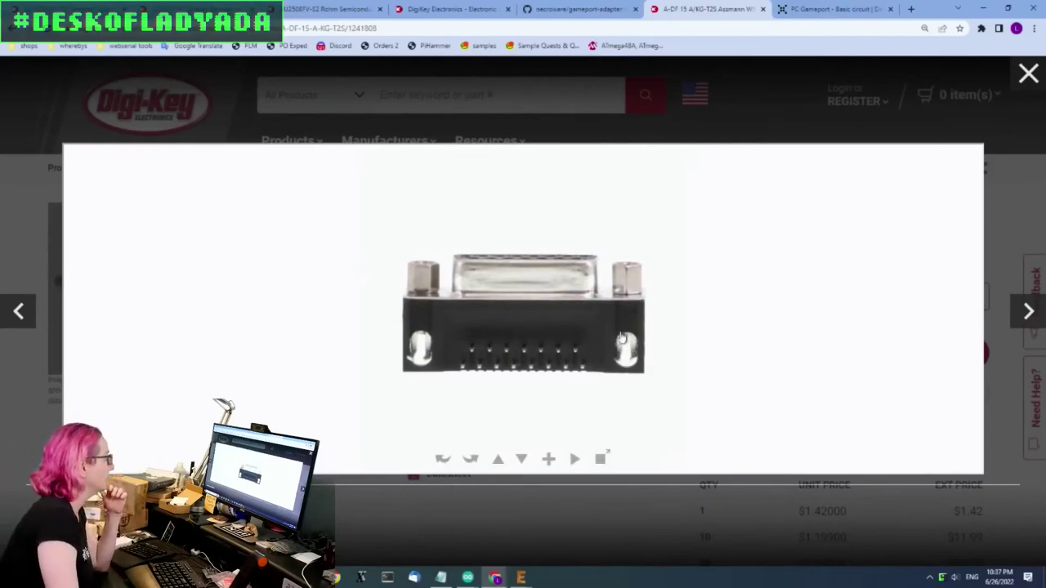
left_click_drag(629, 339, 602, 320)
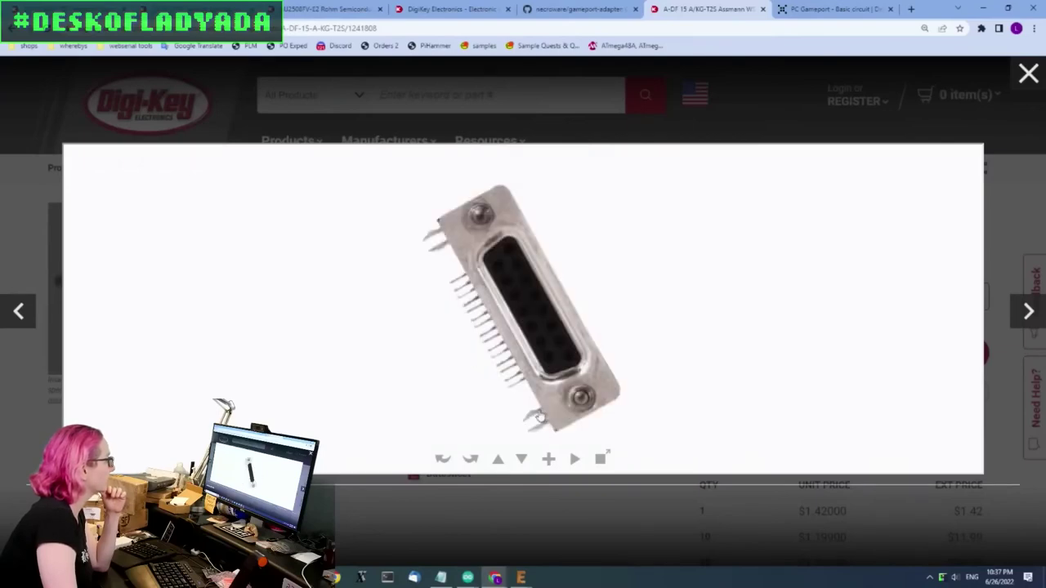
left_click_drag(545, 425, 485, 331)
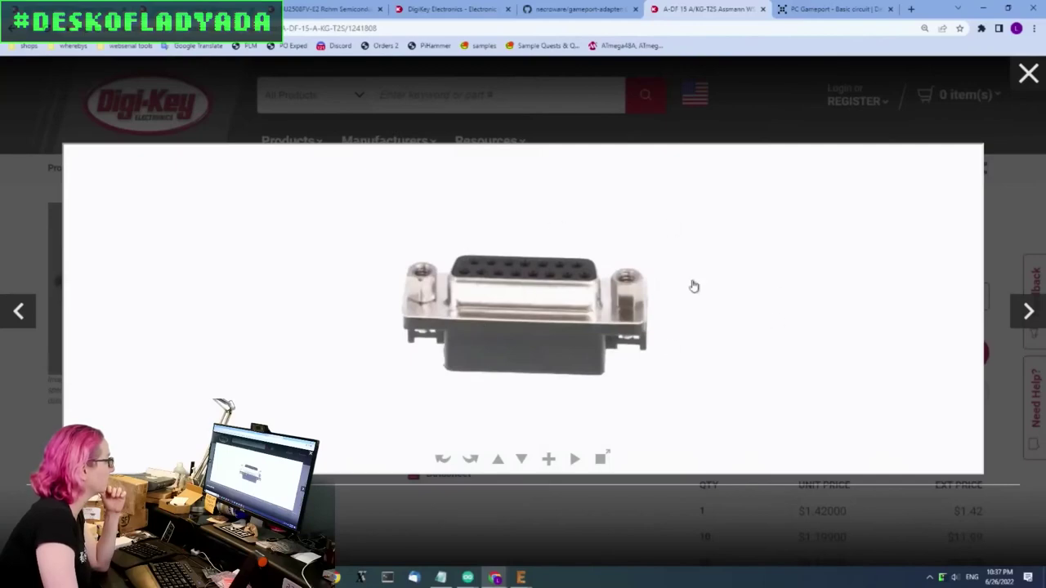
left_click(1027, 74)
Step: Scroll the product page and highlight the '15 A' portion of the part number
scroll(858, 277, "down", 2)
scroll(858, 278, "down", 1)
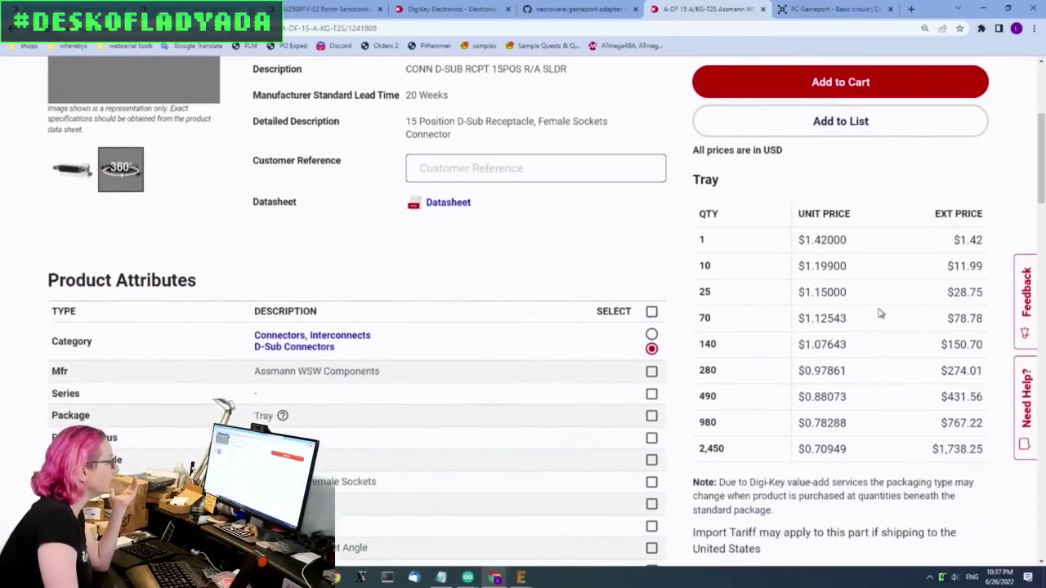
scroll(866, 342, "up", 3)
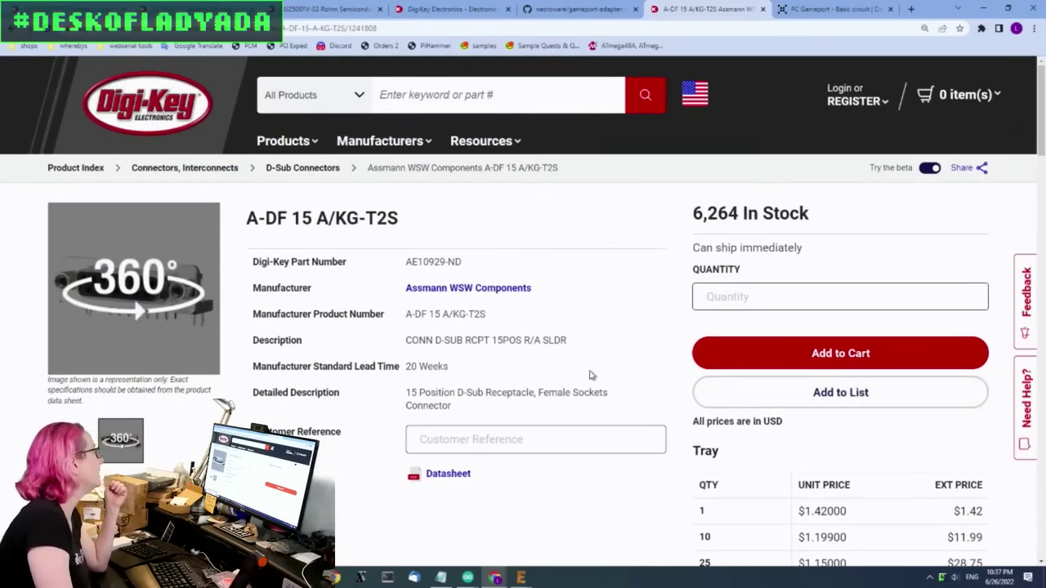
left_click_drag(293, 217, 329, 218)
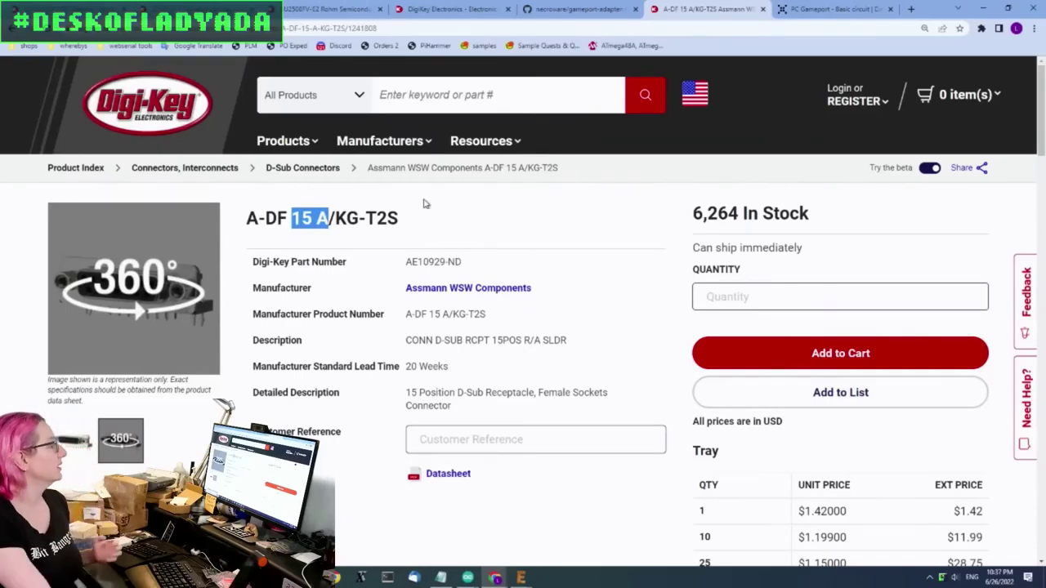
left_click(593, 241)
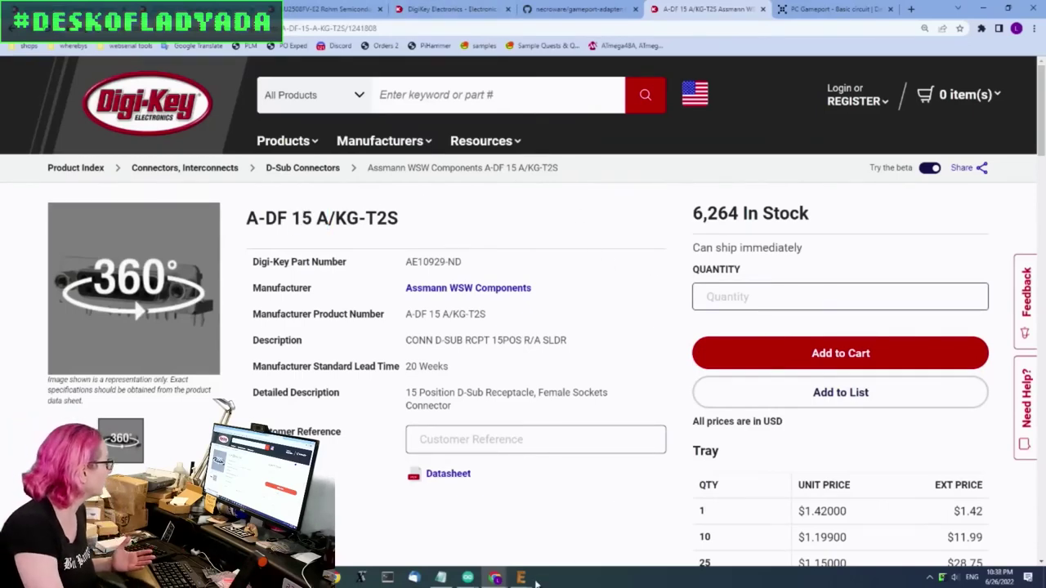
Step: Return to EAGLE and zoom in on the PC Joystick board's F15 D-sub footprint
mouse_move(523, 579)
left_click(670, 515)
scroll(560, 298, "down", 3)
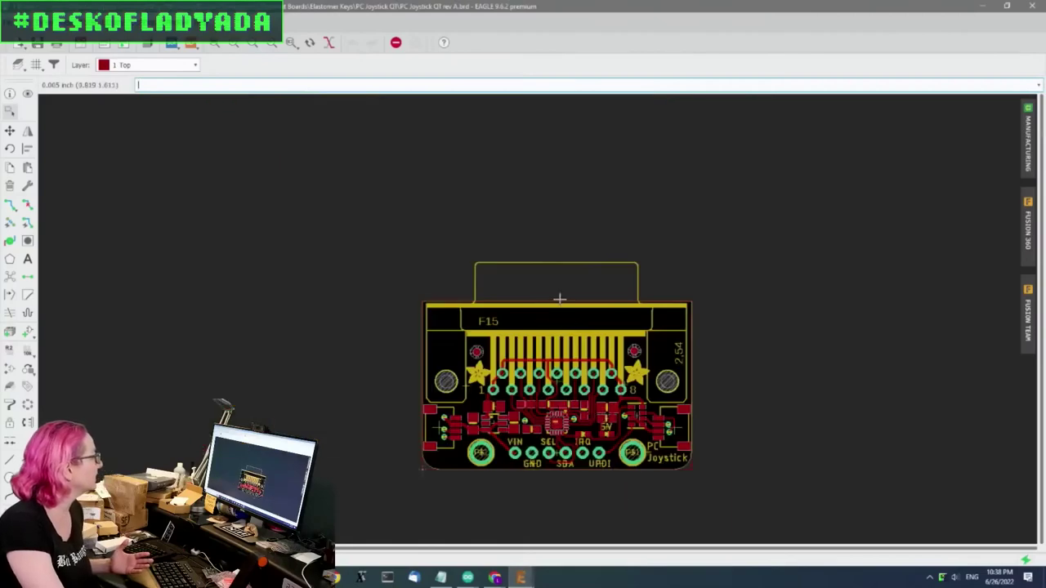
scroll(559, 298, "up", 2)
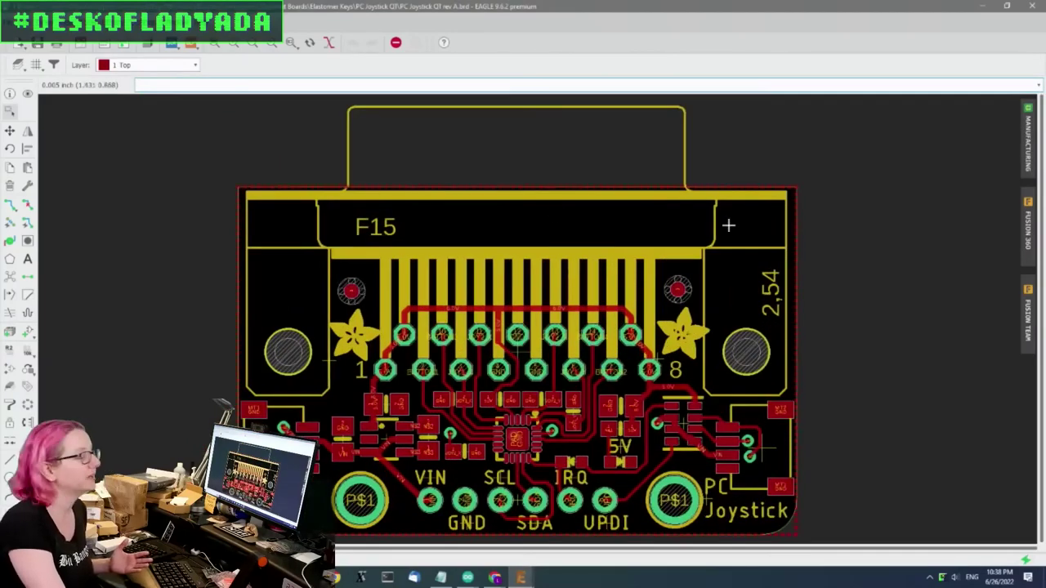